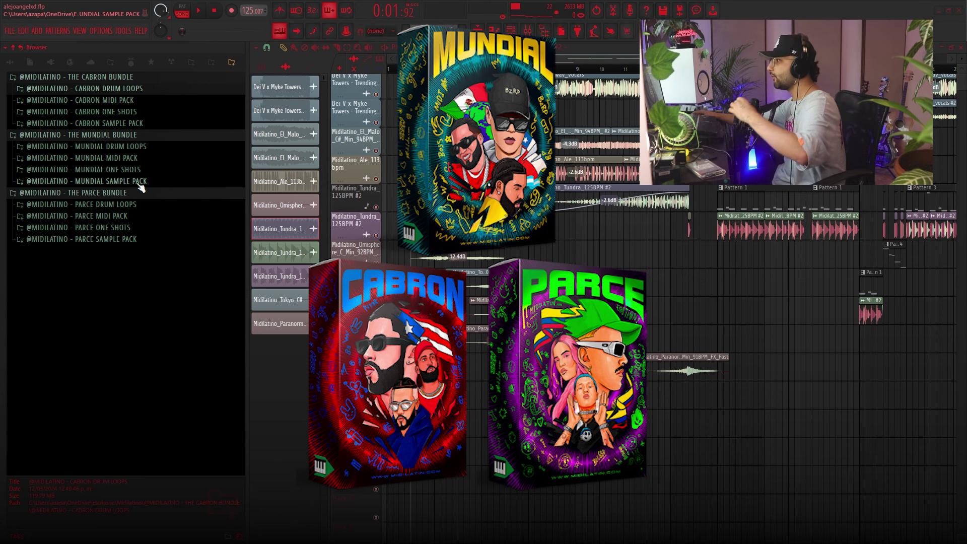
Look through the Parce bundle's drum loops, sample pack and one-shots folders in the browser
left_click(166, 206)
scroll(168, 209, "down", 2)
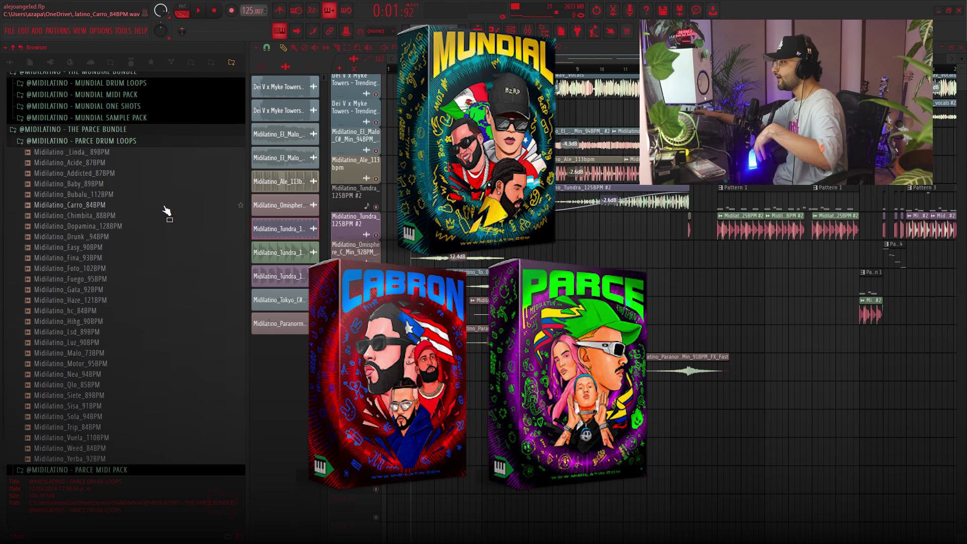
scroll(173, 212, "up", 2)
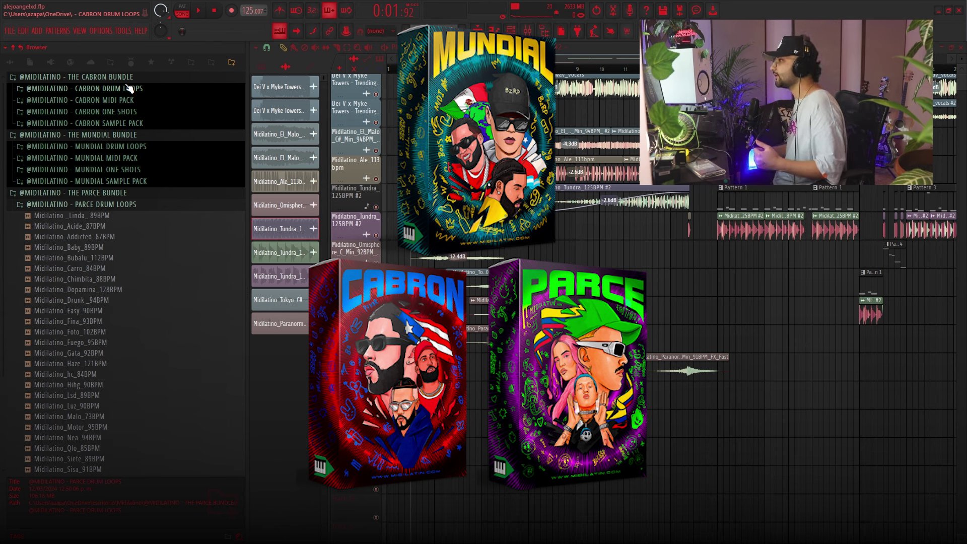
left_click(144, 204)
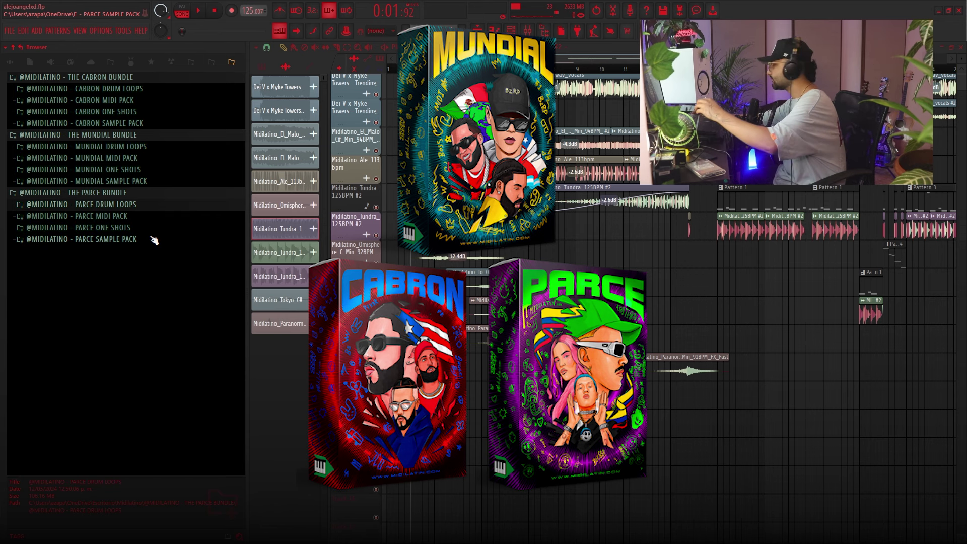
left_click(154, 240)
scroll(176, 312, "down", 6)
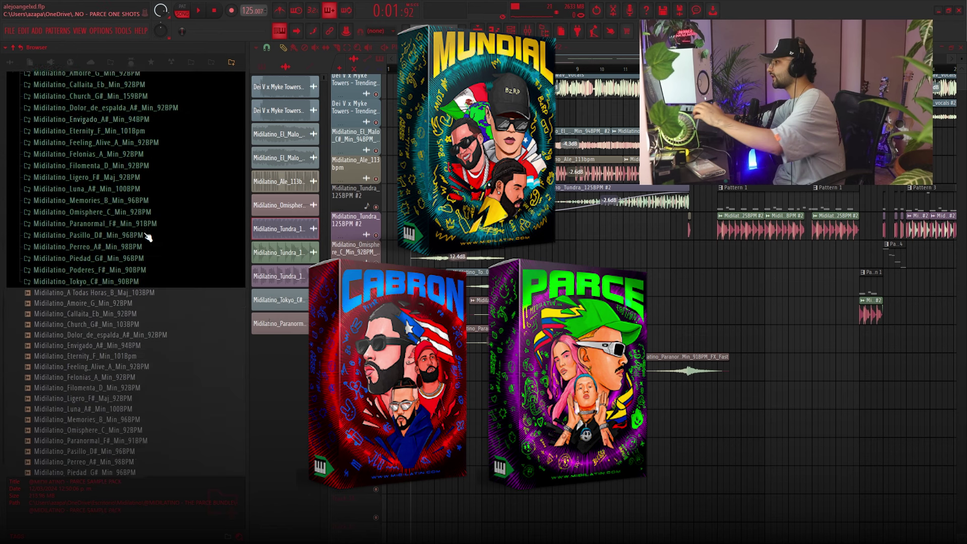
scroll(174, 297, "up", 4)
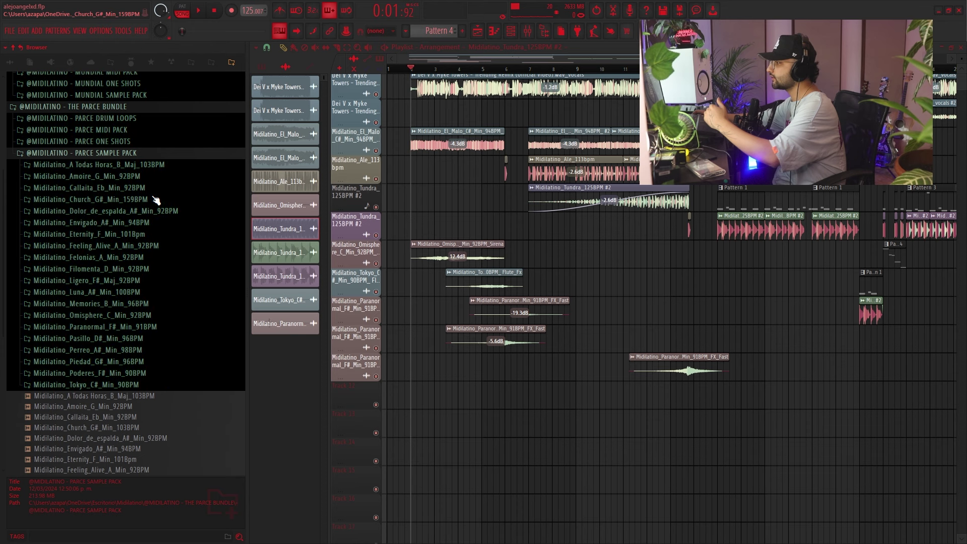
left_click(141, 143)
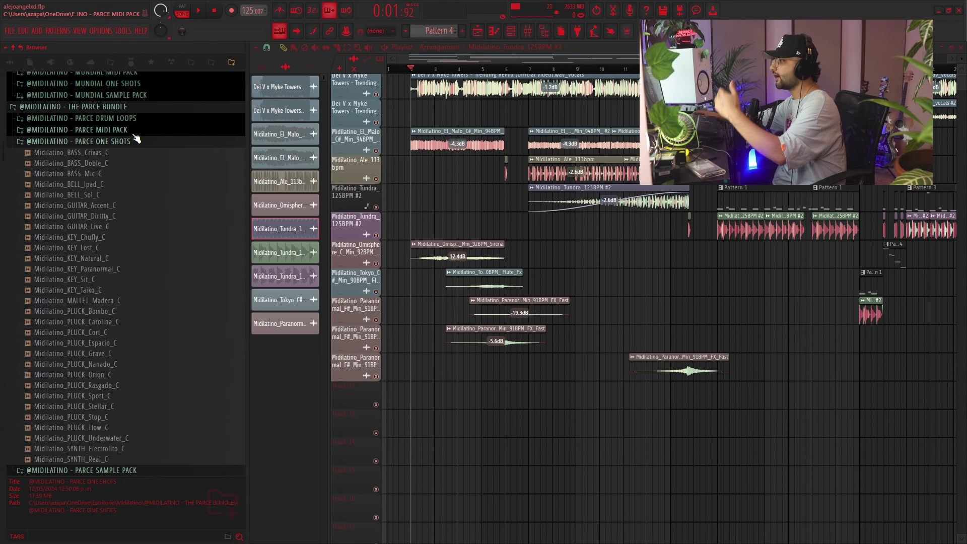
left_click(134, 133)
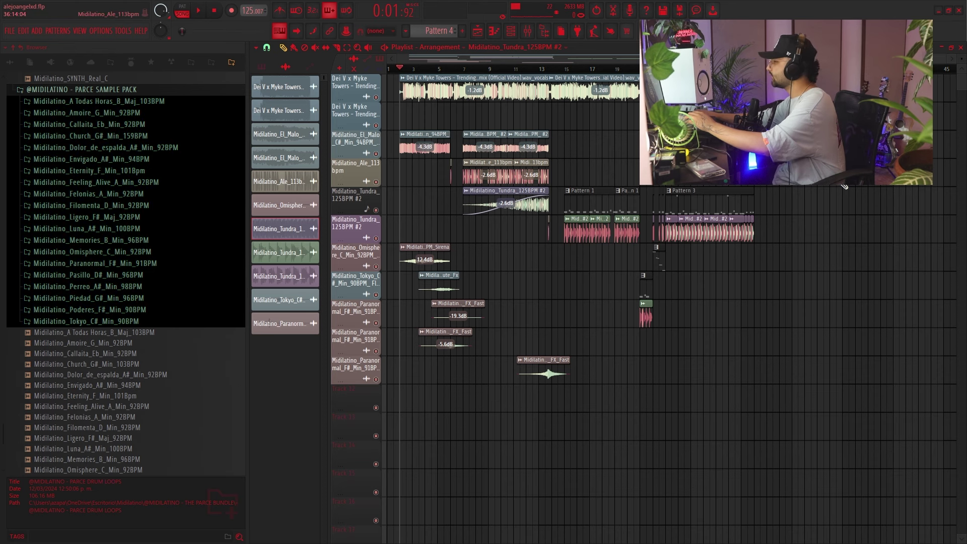
Inspect the stems inside the Feeling_Alive_A_Min_92BPM folder of the Parce sample pack, and collapse the Parce bundle
scroll(166, 334, "up", 9)
scroll(151, 302, "down", 8)
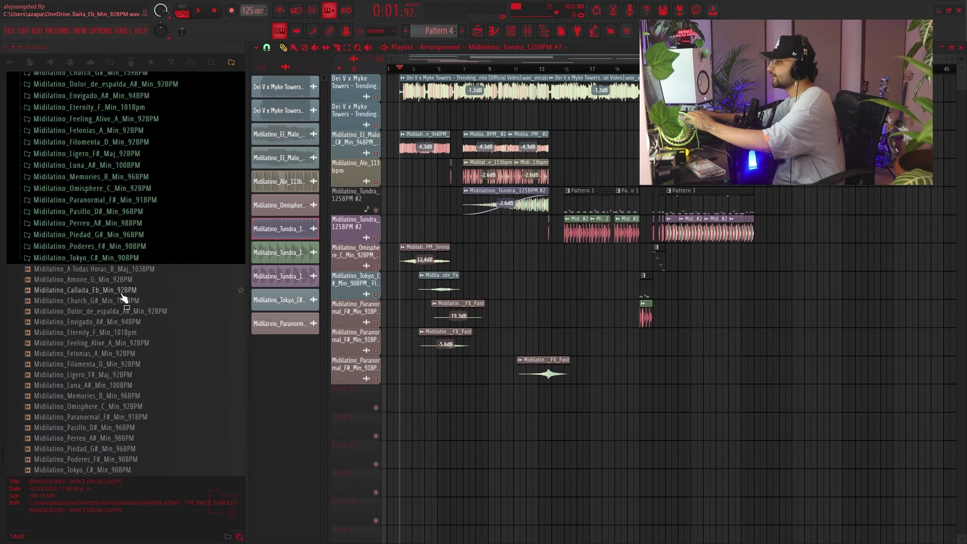
scroll(121, 251, "up", 2)
left_click(118, 247)
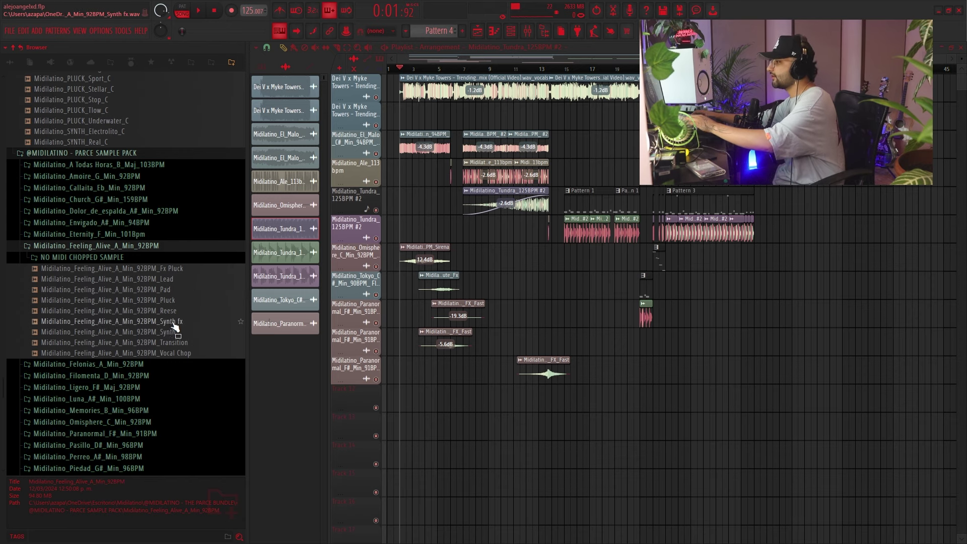
scroll(184, 332, "up", 10)
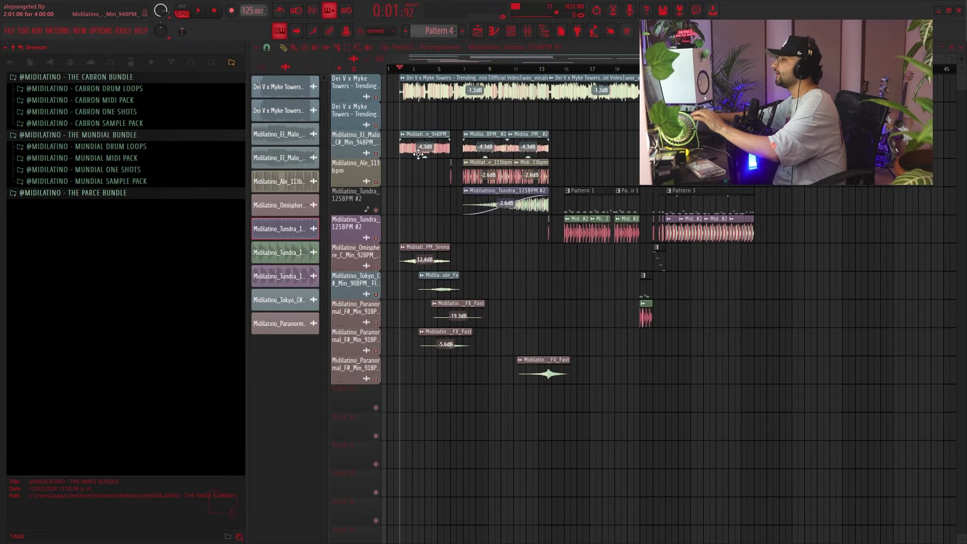
Solo the Dei V x Myke Towers vocal track and place the playback position just after bar 2
right_click(376, 98)
scroll(396, 103, "up", 1)
right_click(434, 106)
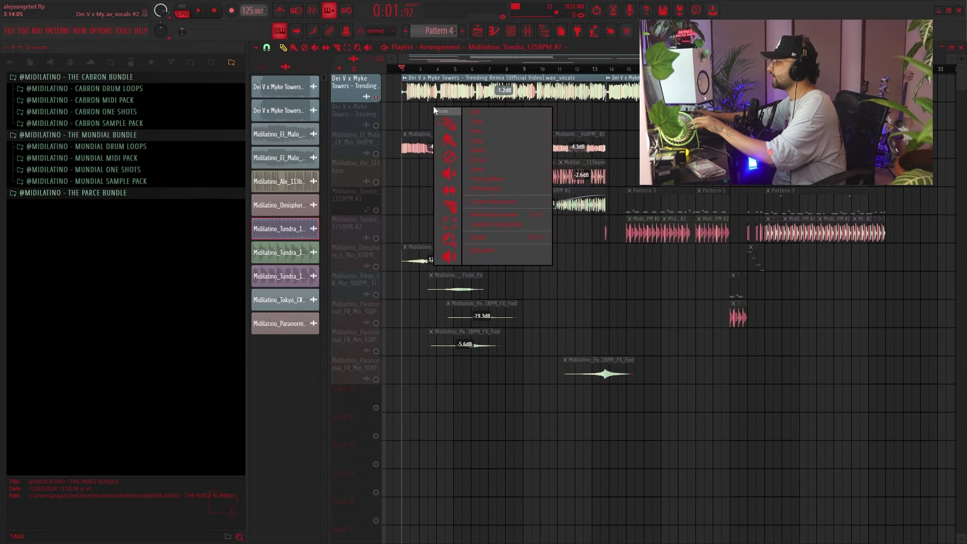
scroll(394, 128, "up", 2)
left_click(423, 69)
scroll(423, 103, "up", 3)
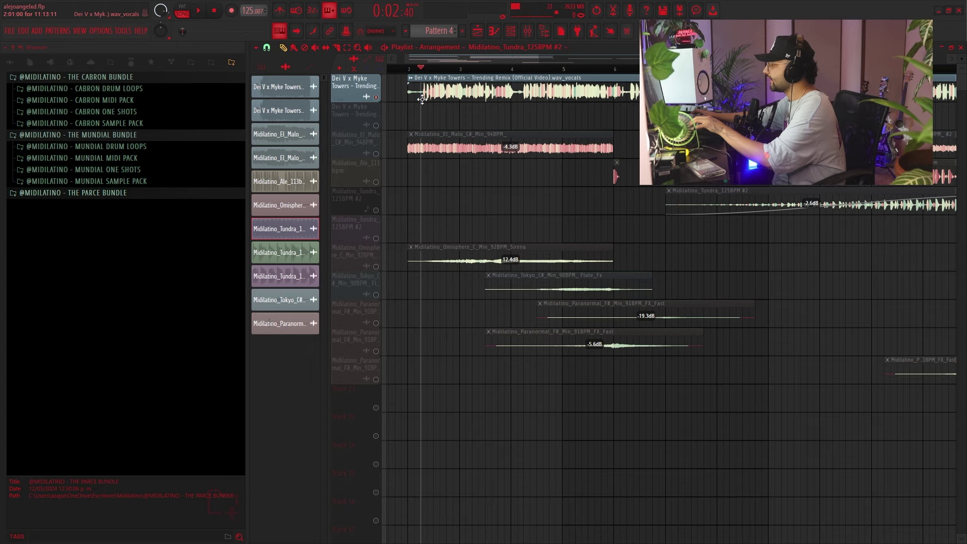
Move the vocal clip down to Track 16 and open Extract stems from sample for it
right_click(451, 117)
scroll(431, 121, "up", 2)
scroll(426, 106, "down", 5)
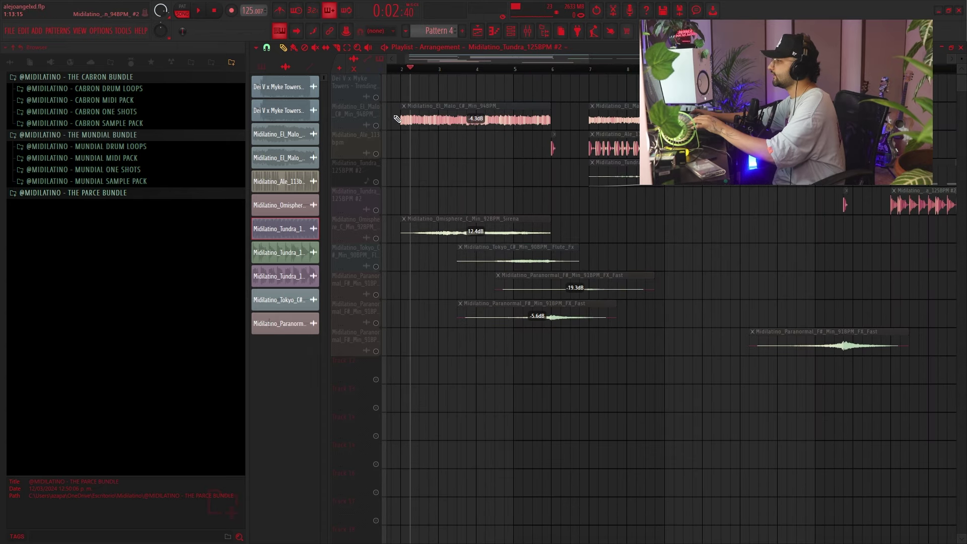
left_click_drag(422, 90, 406, 179)
left_click(412, 163)
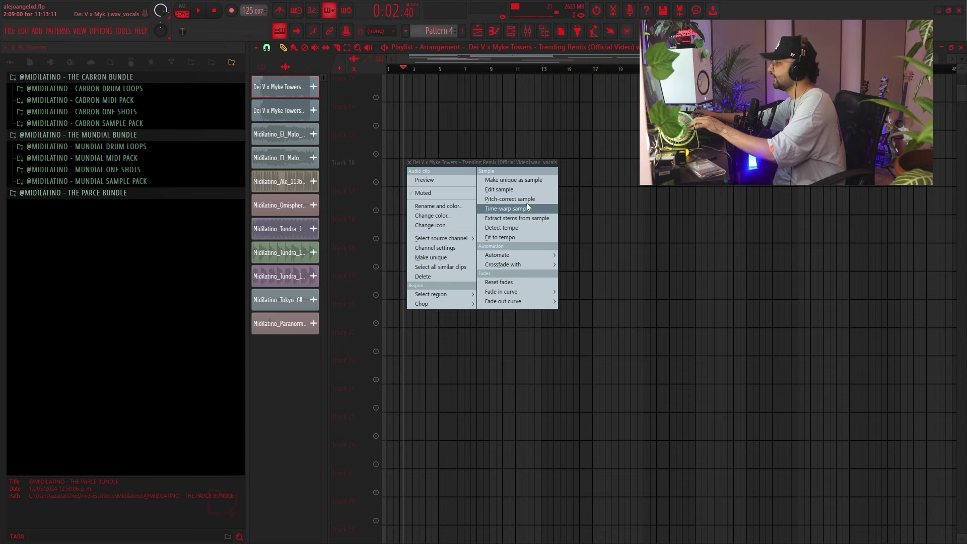
left_click(534, 218)
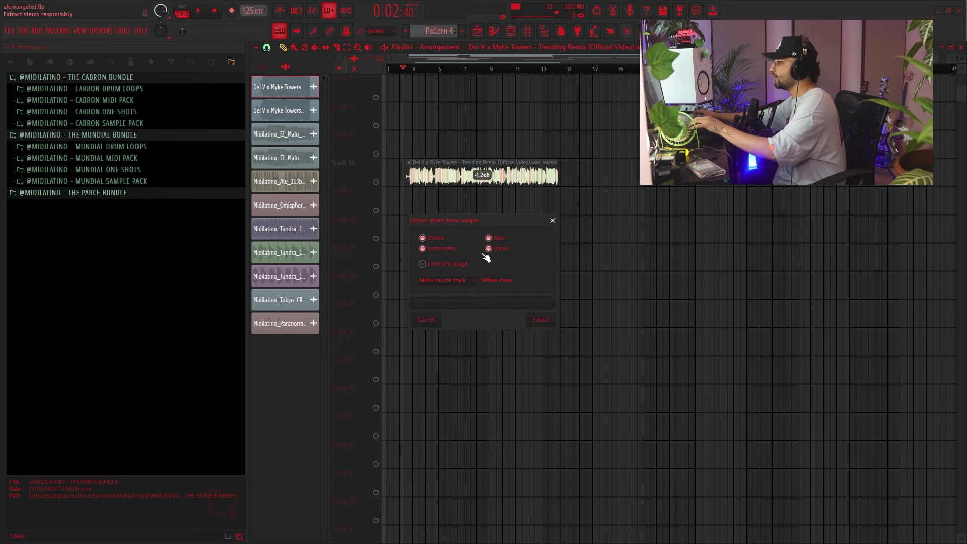
Close the stem extraction dialog without extracting and undo the vocal clip's move
left_click(554, 219)
scroll(438, 194, "up", 5)
key("ctrl+z")
scroll(428, 222, "up", 5)
scroll(400, 169, "up", 2)
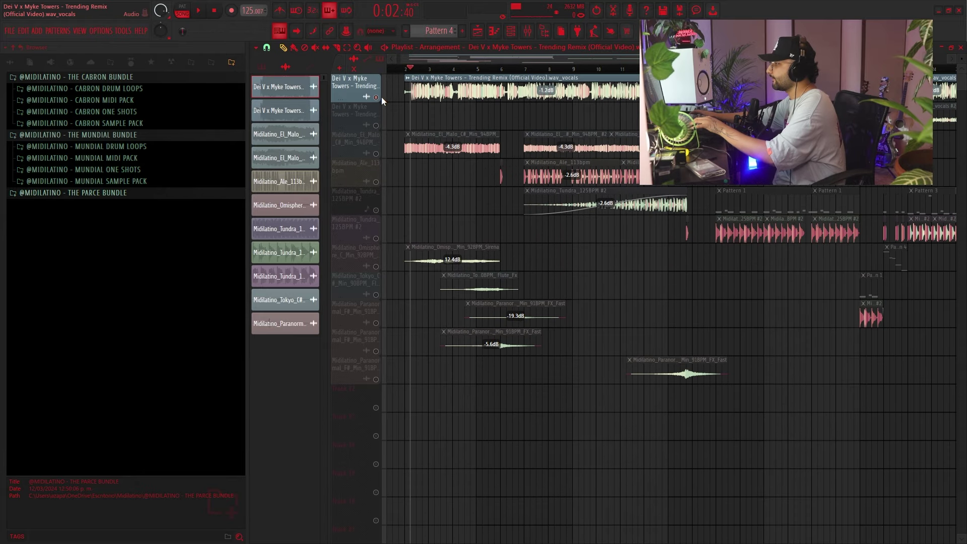
Play back the soloed vocal track in the playlist
double_click(442, 92)
key("Escape")
key("space")
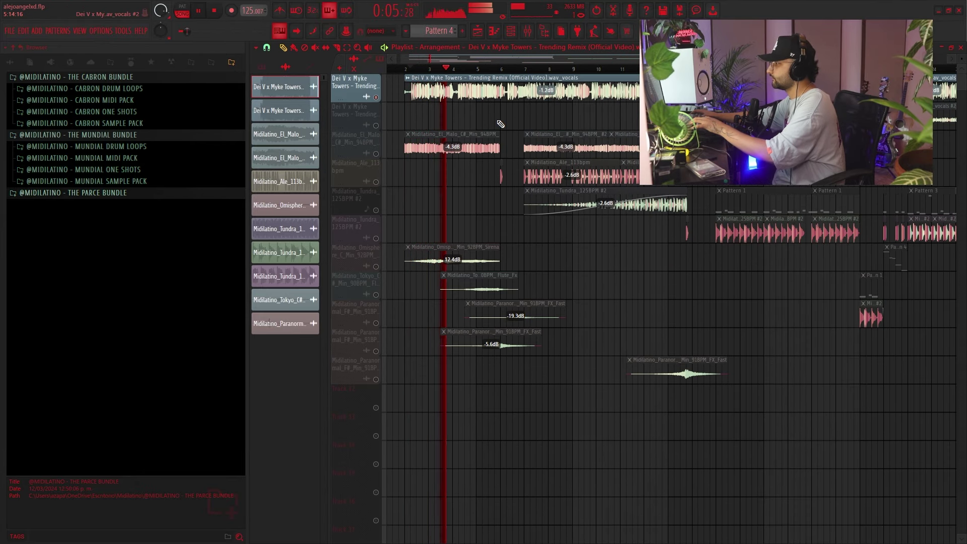
scroll(414, 118, "up", 3)
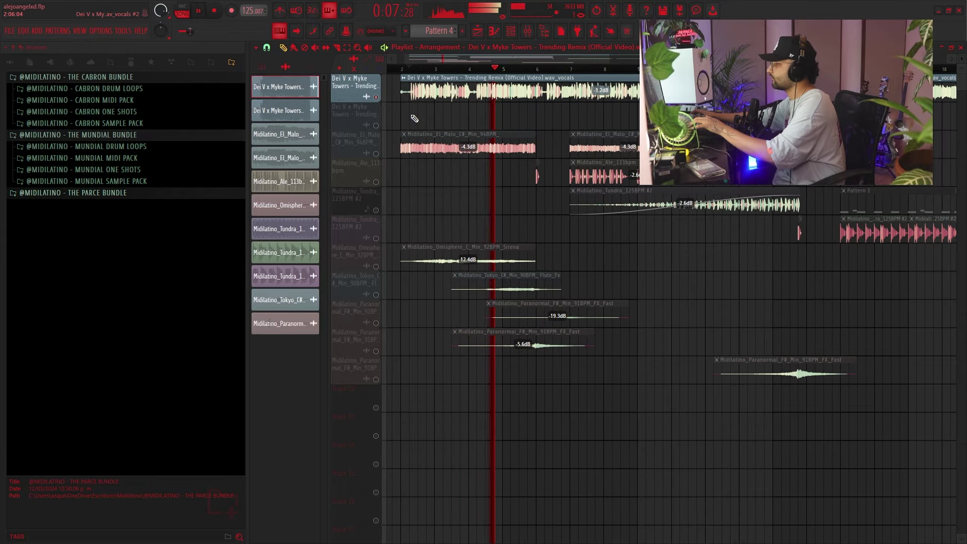
Open the vocal clip's channel settings and the mixer, and show the SuperVHS effect on the vocals track
double_click(456, 85)
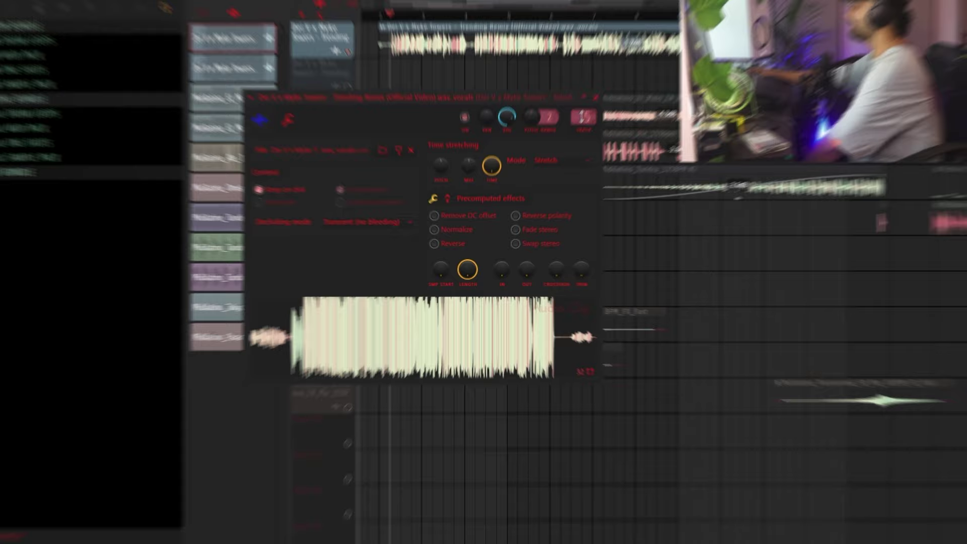
key("F9")
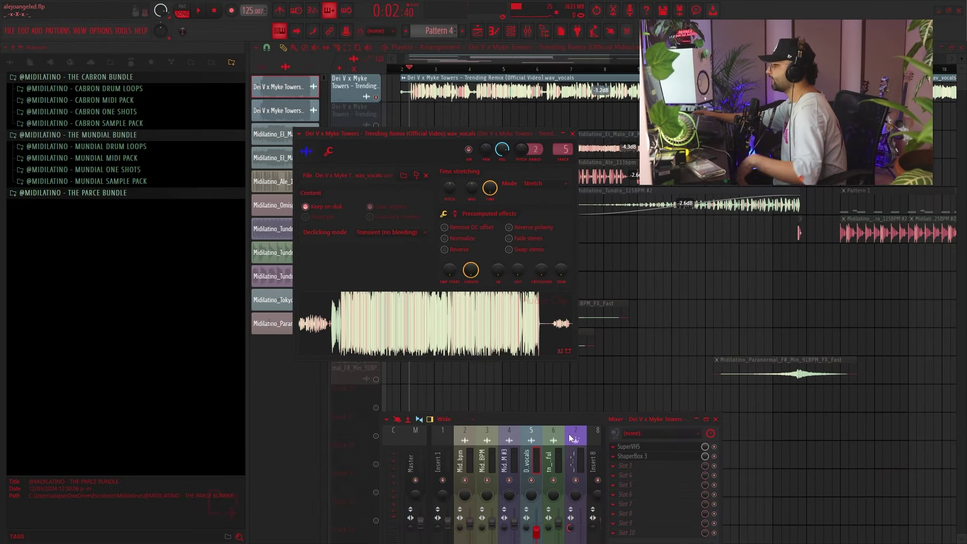
left_click_drag(560, 416, 531, 287)
left_click(599, 318)
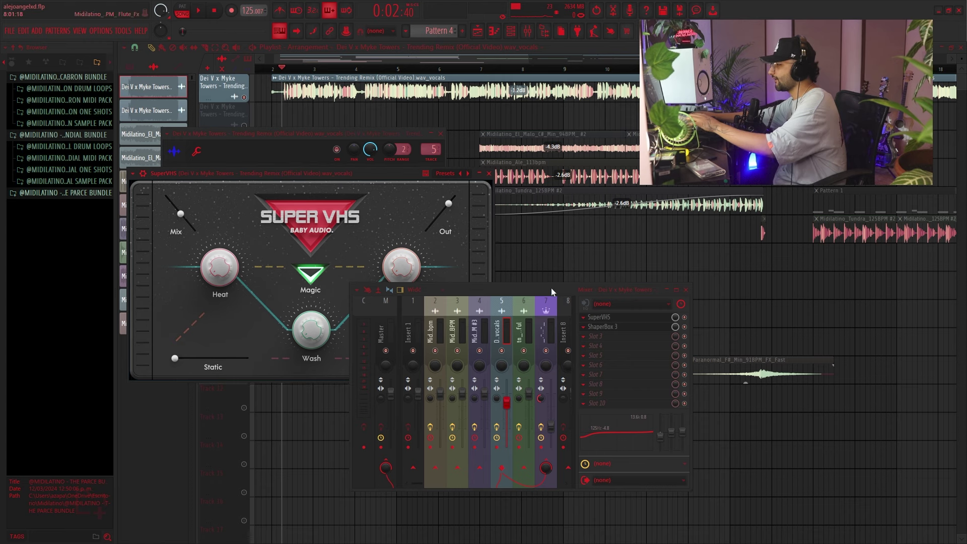
Show the vocals track's ShaperBox 3 effect and arrange its window and the mixer so both are accessible
left_click_drag(552, 292, 629, 296)
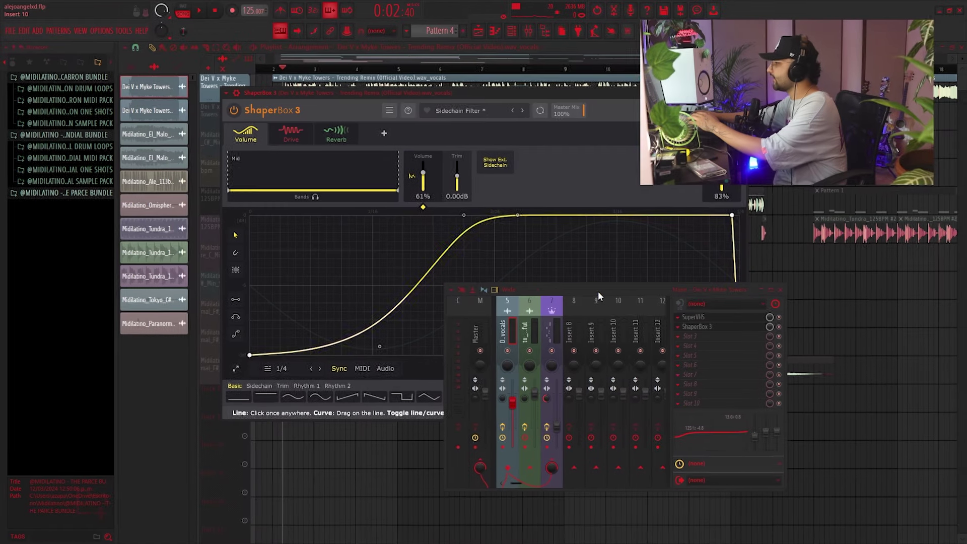
left_click_drag(598, 291, 673, 316)
left_click_drag(330, 92, 289, 95)
left_click_drag(670, 316, 669, 352)
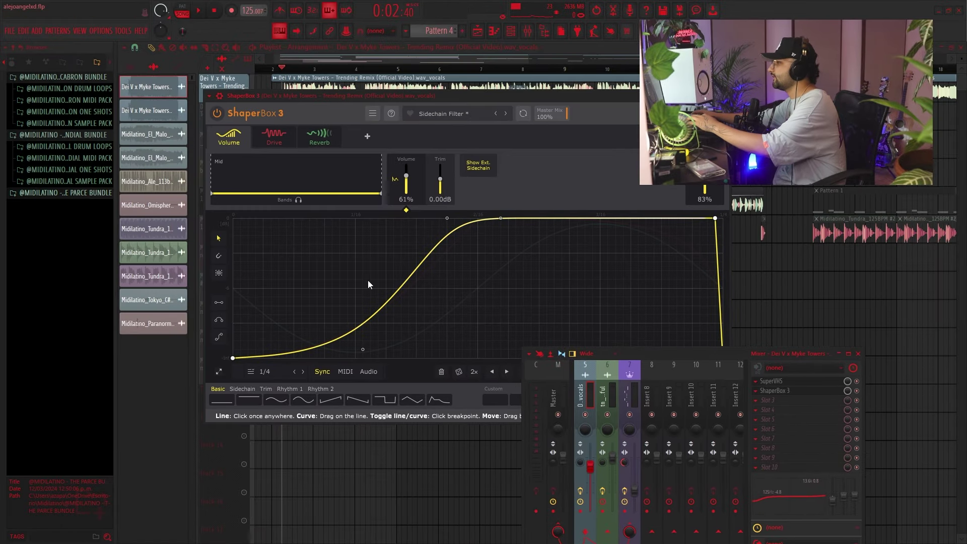
Turn off the Drive and Reverb shapers in ShaperBox 3 and play the vocal with only the Volume shaper active
key("space")
key("space")
mouse_move(267, 138)
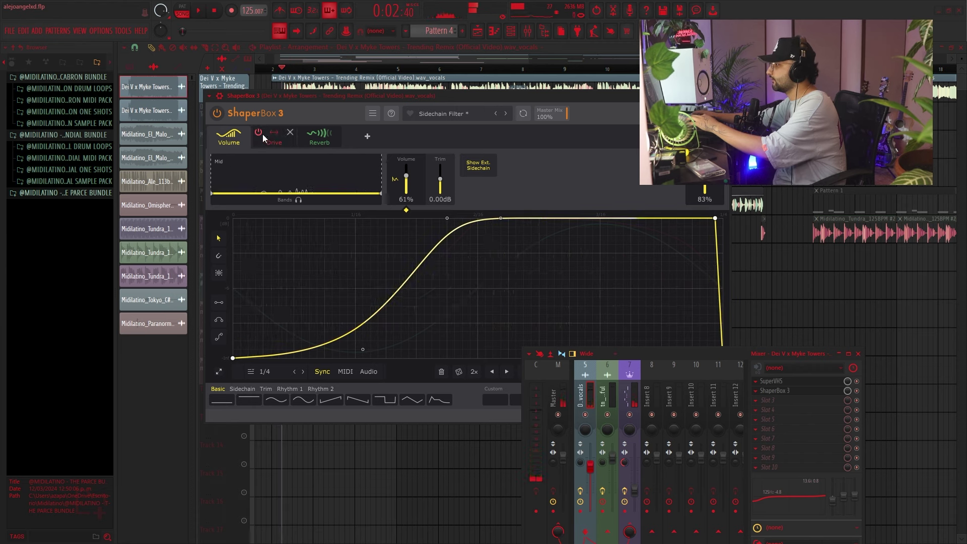
left_click(305, 133)
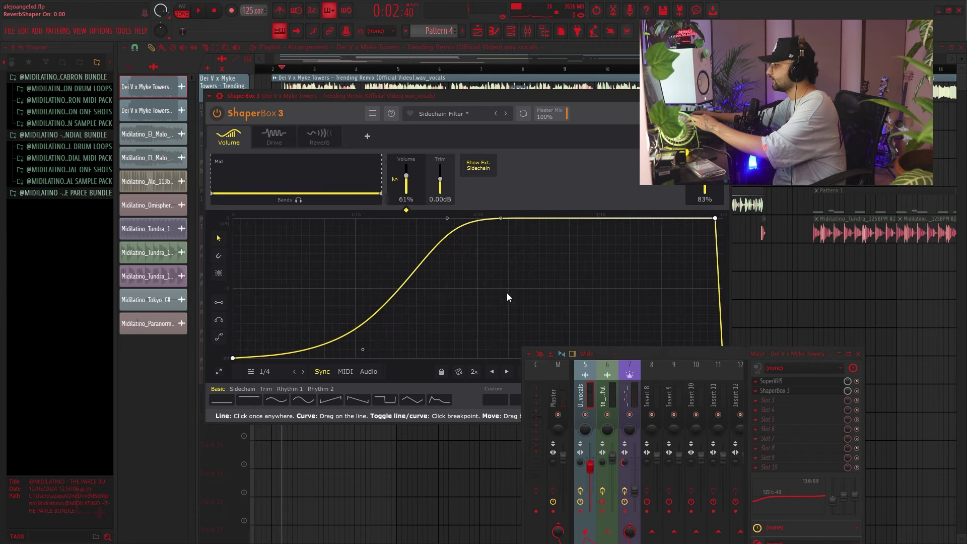
left_click_drag(664, 349, 648, 342)
key("space")
mouse_move(237, 135)
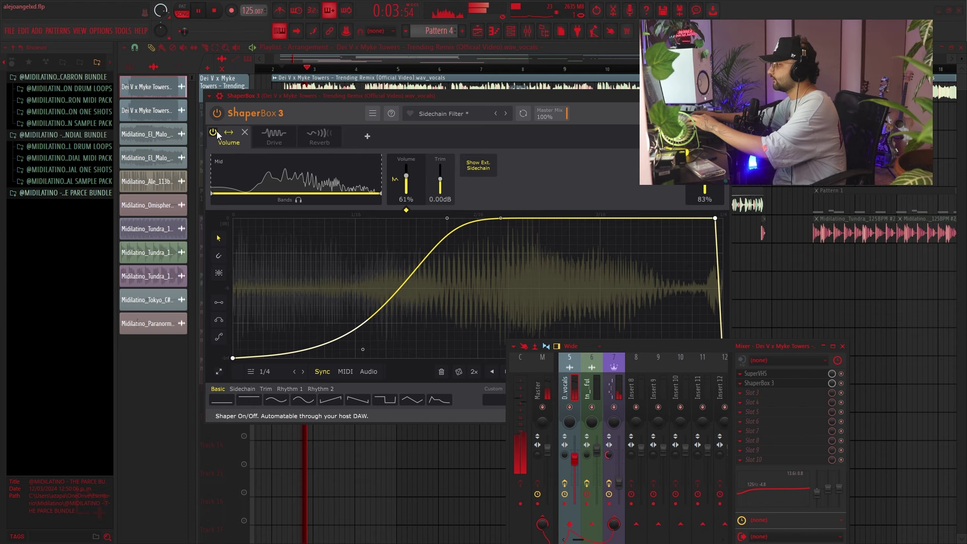
key("space")
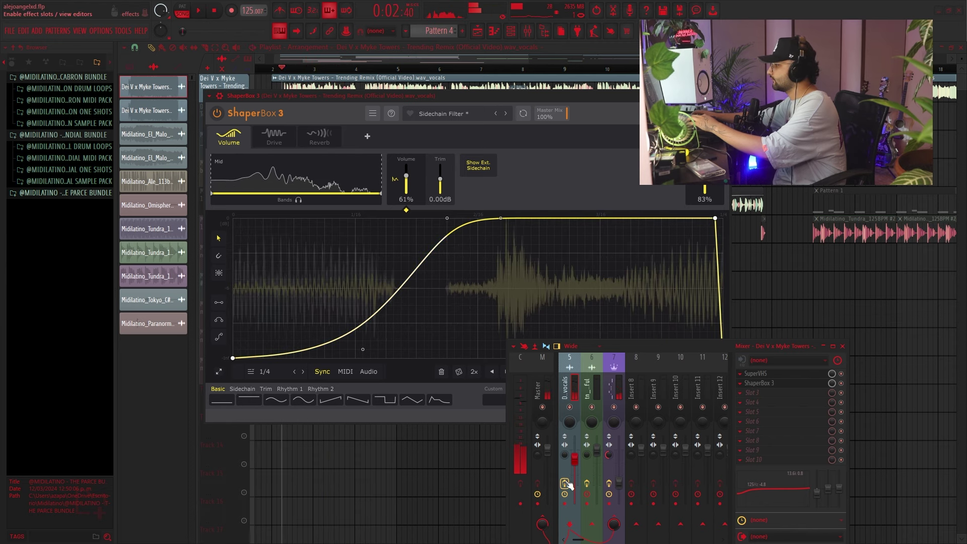
Play the vocal with mixer track 5's effects disabled for comparison, and re-enable the effects
left_click(566, 485)
key("space")
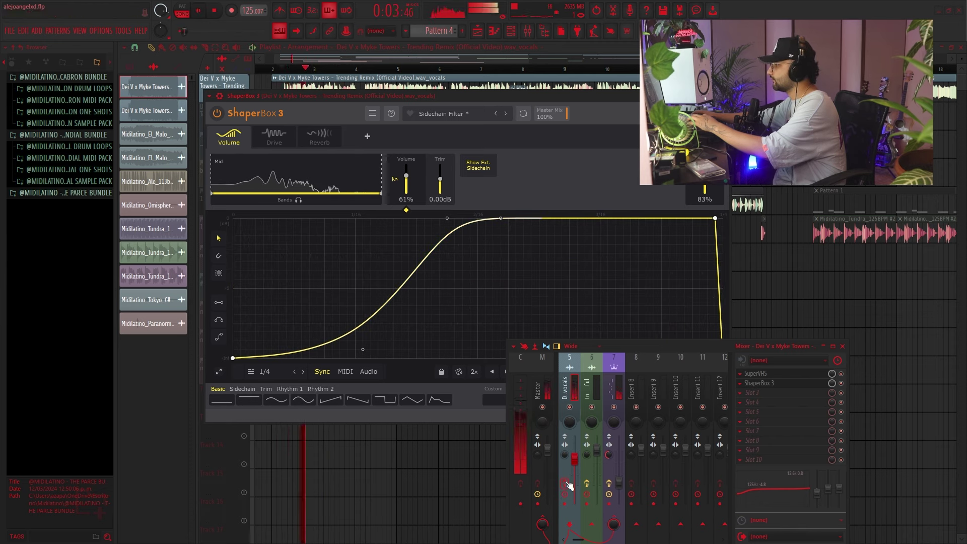
key("space")
left_click(566, 485)
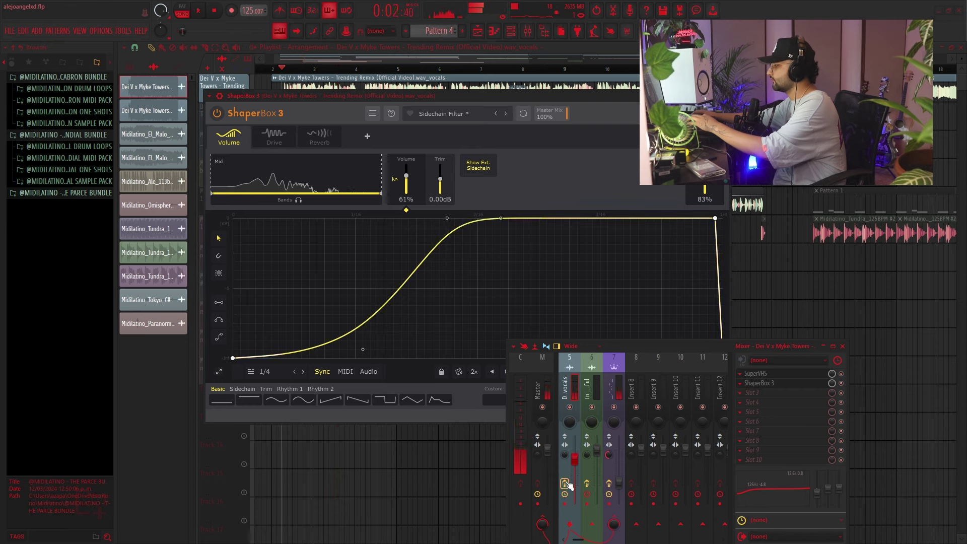
Turn the Drive shaper back on in ShaperBox 3 and play the vocal through it
key("space")
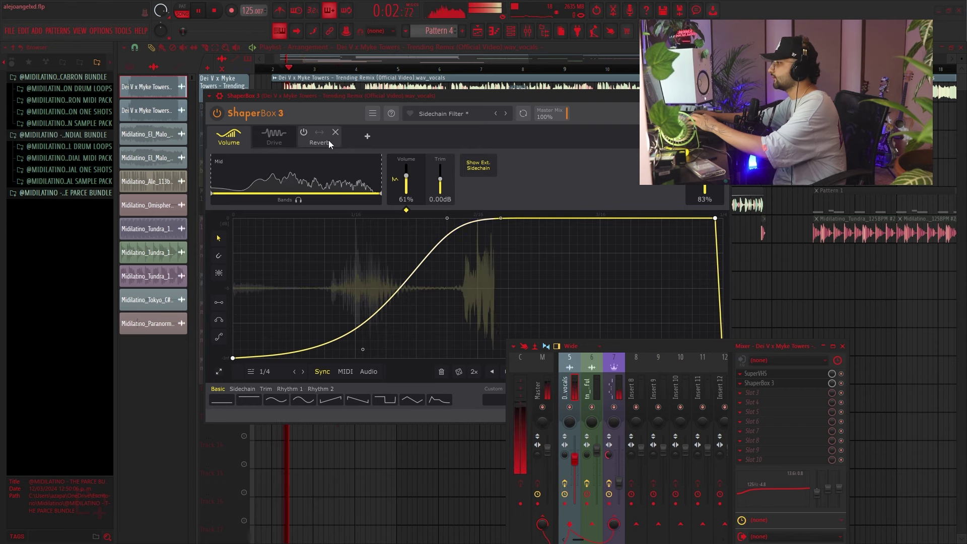
left_click(276, 141)
key("space")
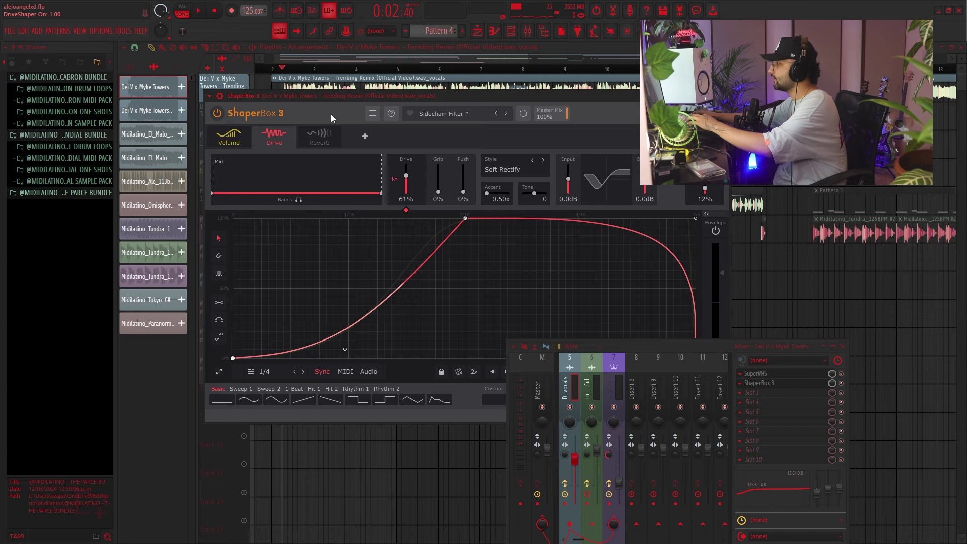
left_click_drag(324, 97, 333, 98)
key("space")
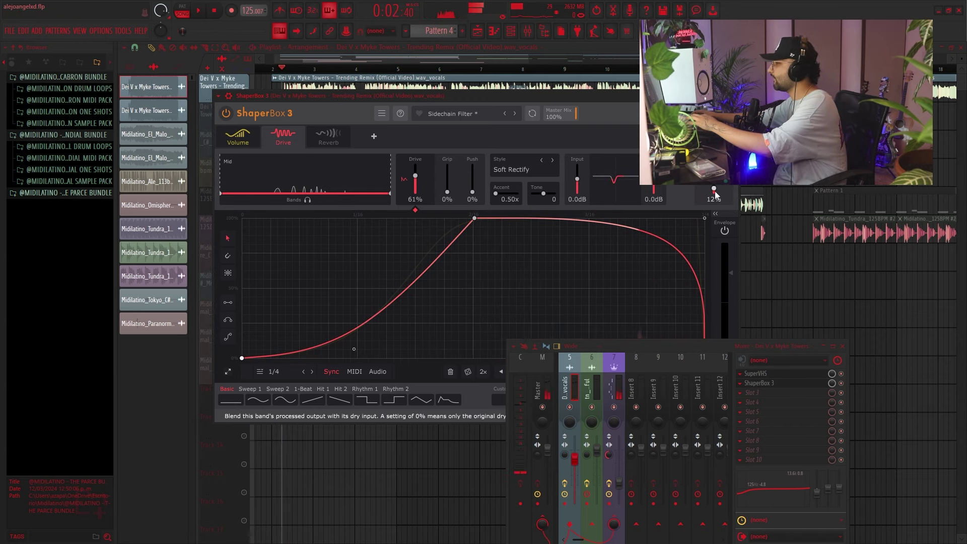
Audition the Drive shaper's mix at 61%, settle it at 18%, and reposition the ShaperBox 3 window
left_click_drag(715, 192, 715, 179)
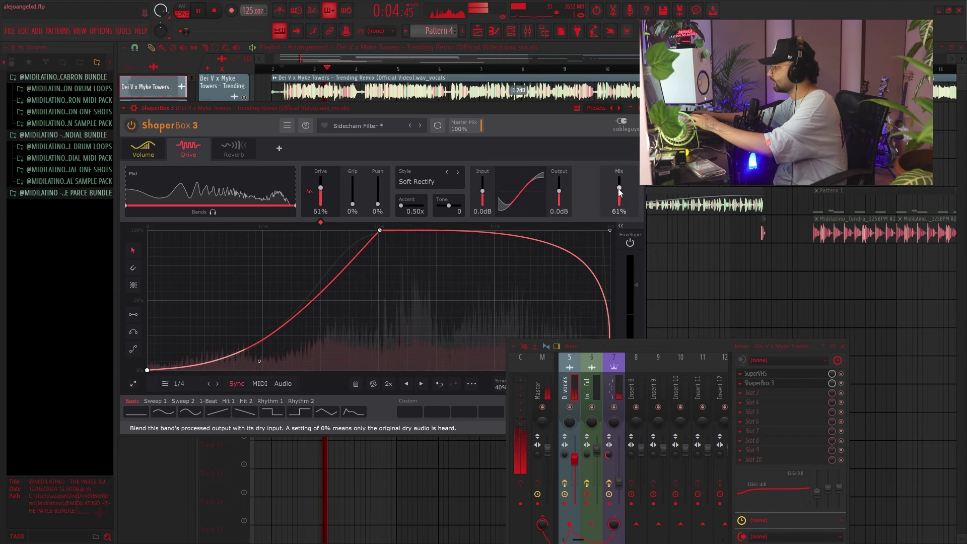
left_click_drag(618, 190, 619, 198)
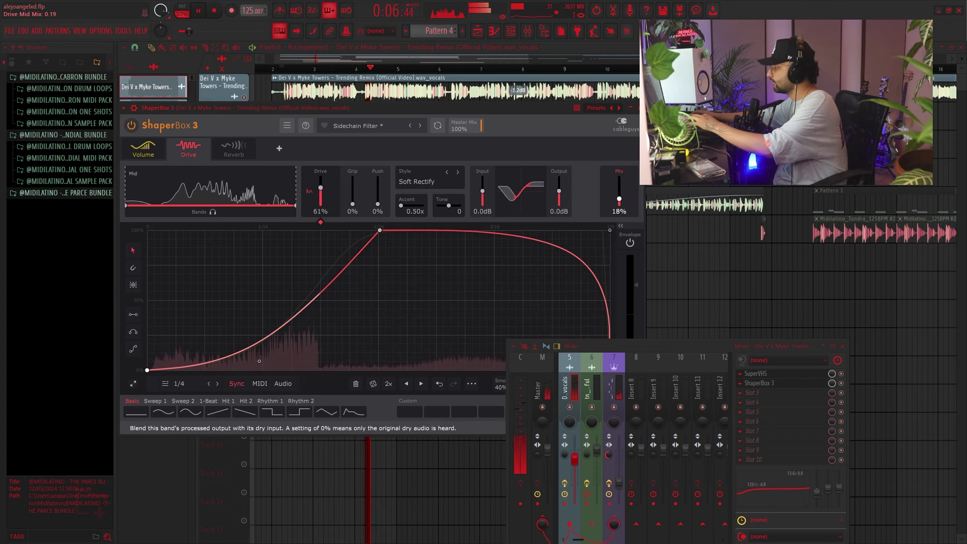
left_click_drag(473, 107, 509, 112)
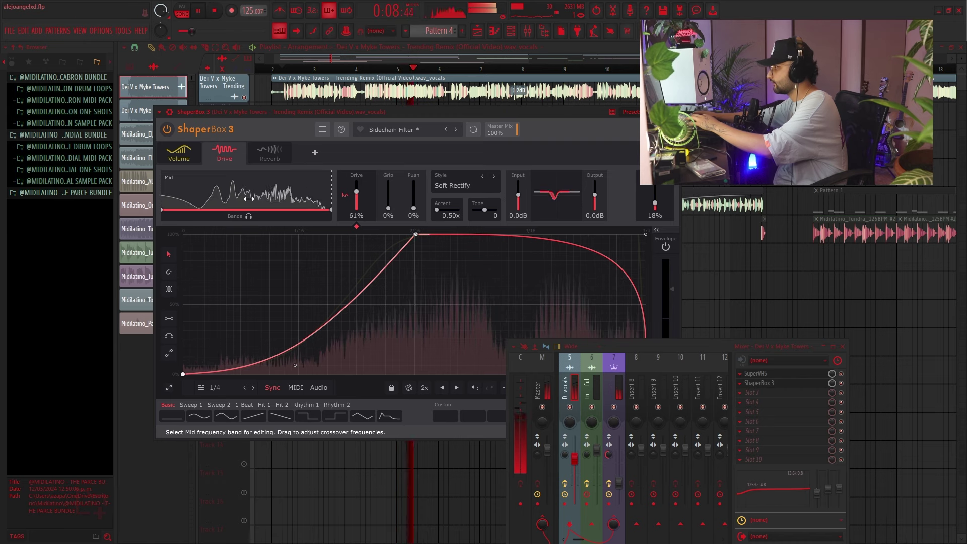
Turn the Reverb shaper back on in ShaperBox 3, close the mixer, and play the vocal through it
key("space")
left_click(275, 160)
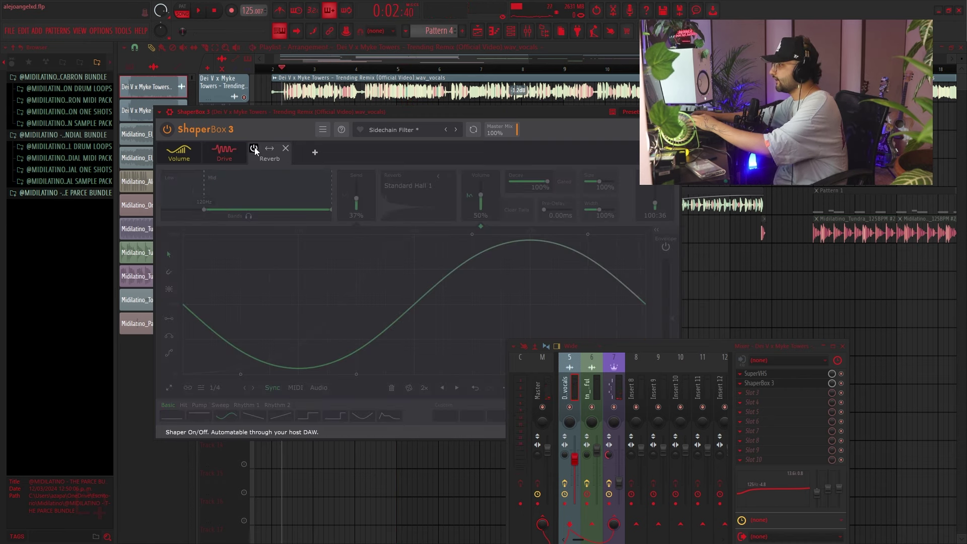
left_click(255, 149)
left_click_drag(648, 349, 549, 420)
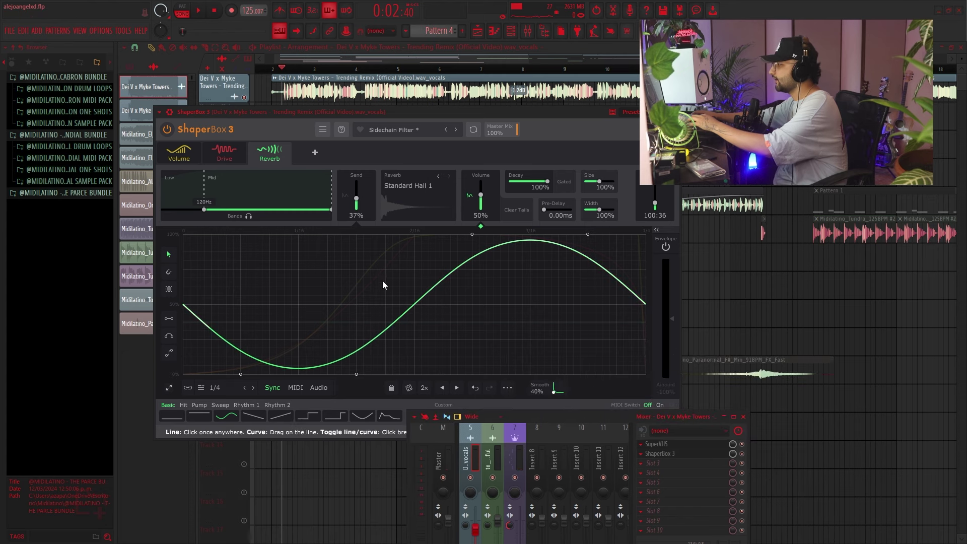
left_click(742, 416)
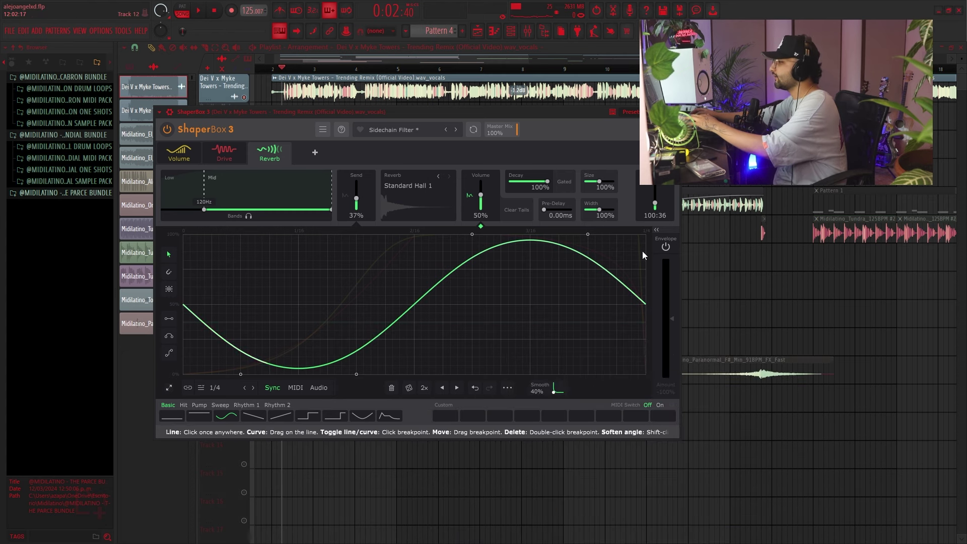
key("space")
left_click_drag(486, 107, 503, 117)
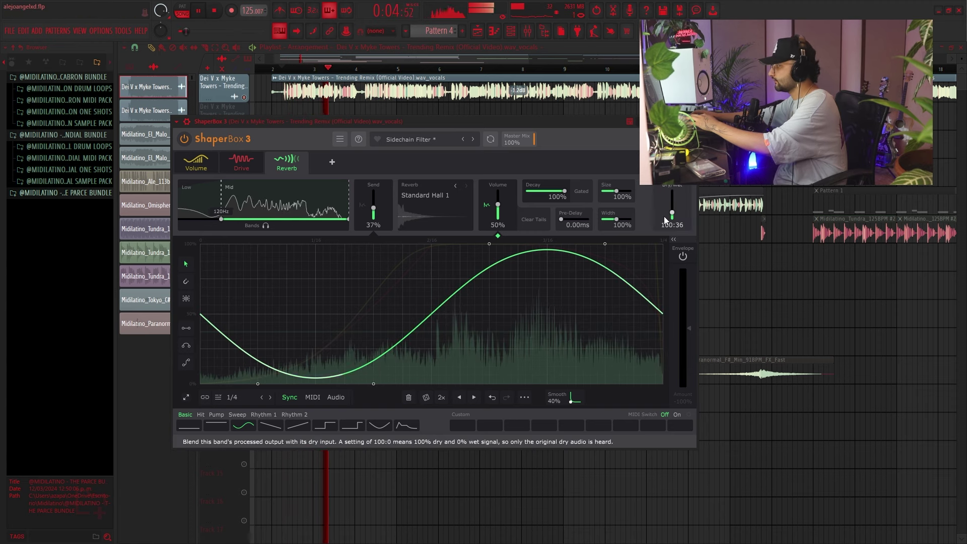
Audition the Reverb shaper's dry/wet balance at 8:100, settle it at 100:29, and close ShaperBox 3
key("space")
left_click_drag(672, 216, 672, 196)
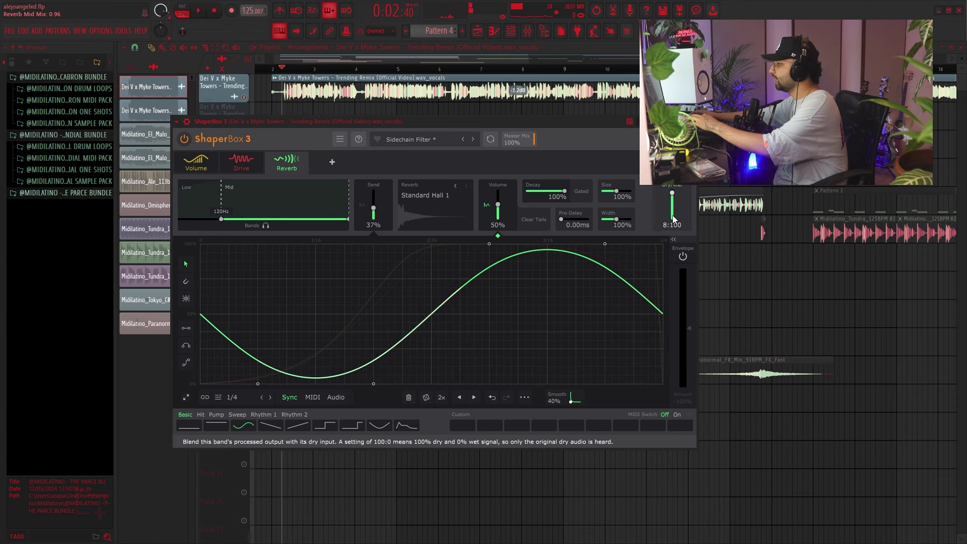
left_click_drag(564, 121, 543, 129)
key("space")
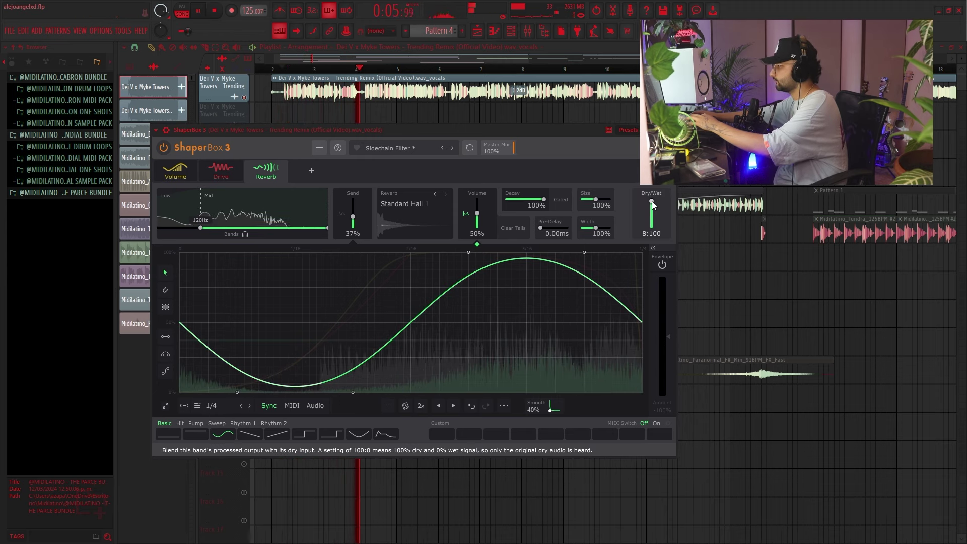
left_click_drag(653, 204, 652, 222)
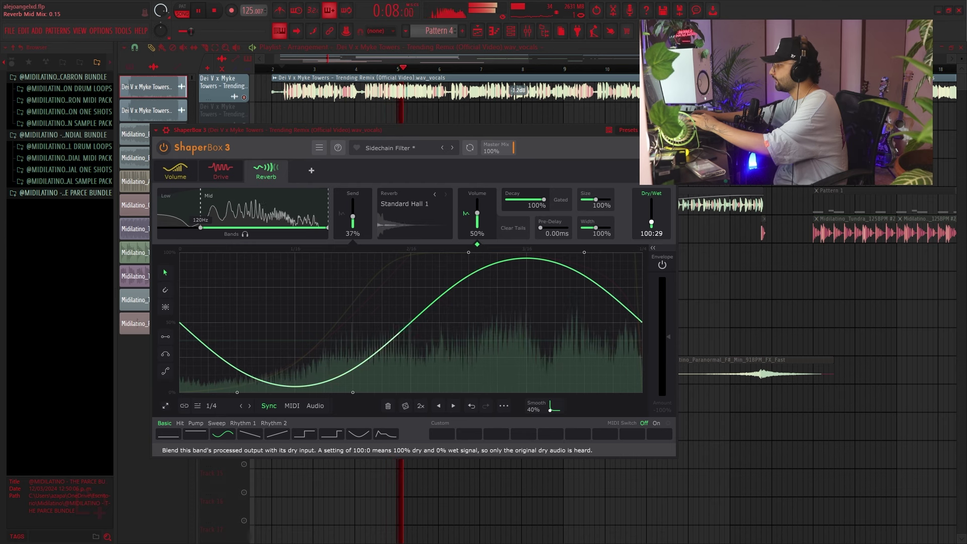
right_click(715, 264)
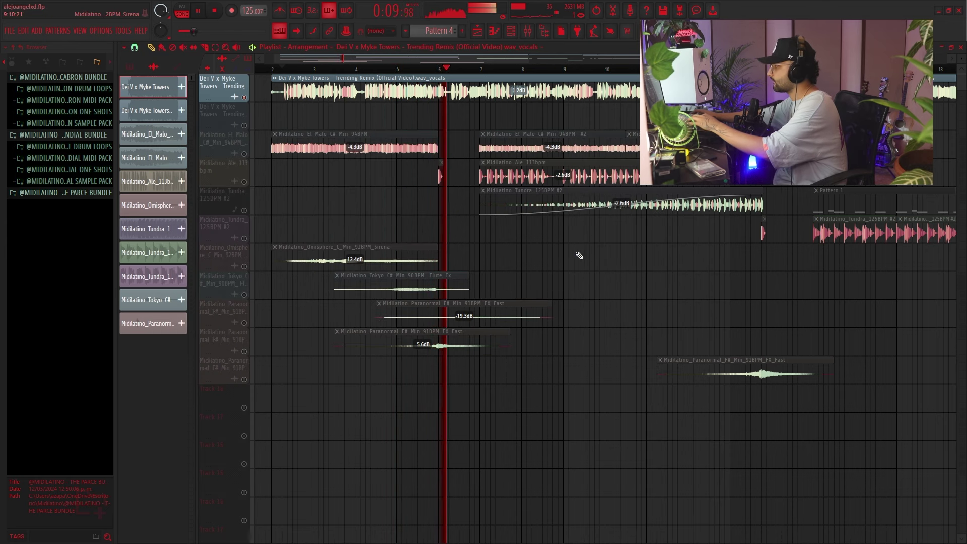
key("space")
From the vocal clip's mixer routing, show the Comeback Kid delay on mixer track 7, and close the open windows
double_click(429, 92)
double_click(427, 151)
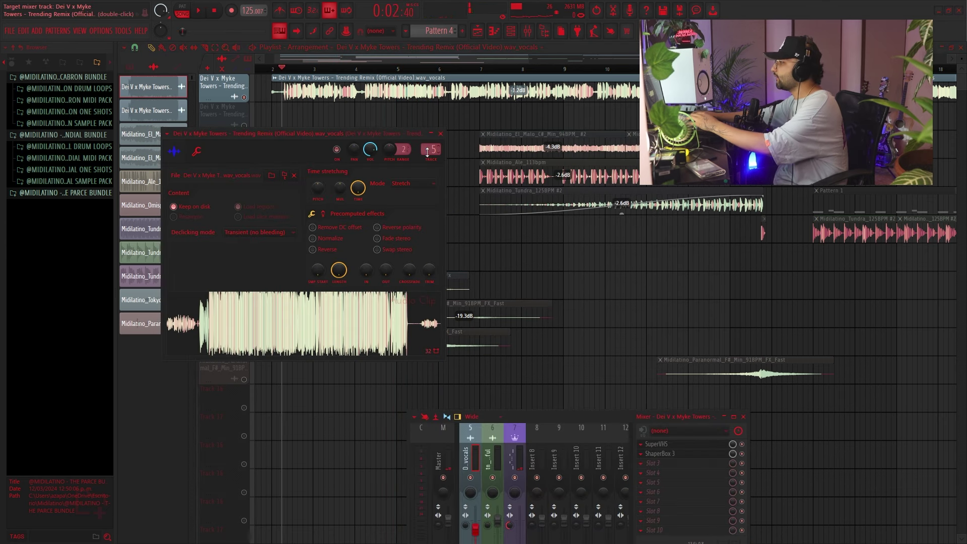
left_click_drag(570, 419, 559, 288)
left_click(496, 321)
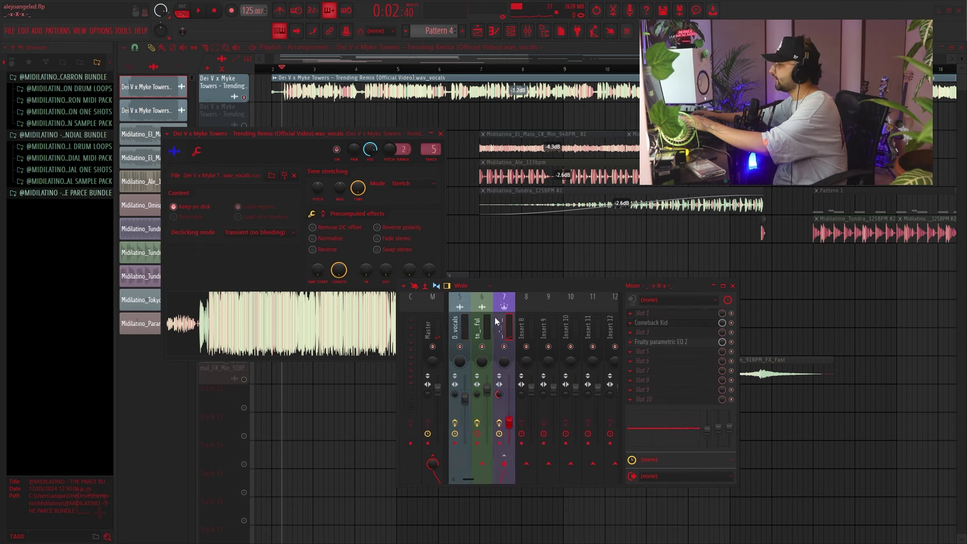
left_click(656, 322)
mouse_move(395, 76)
left_mouse_down()
mouse_move(466, 81)
mouse_move(424, 80)
mouse_move(391, 107)
mouse_move(394, 88)
left_mouse_up()
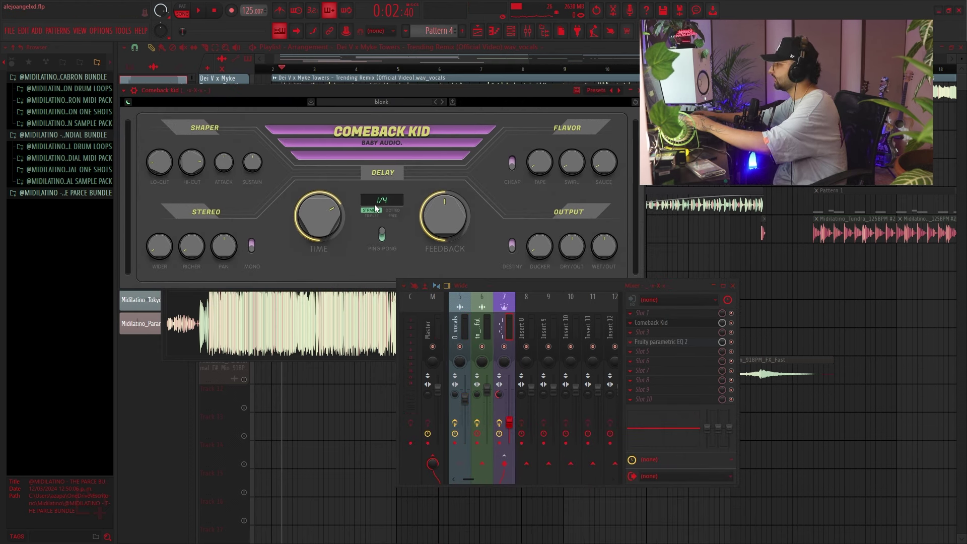
key("F7")
right_click(651, 246)
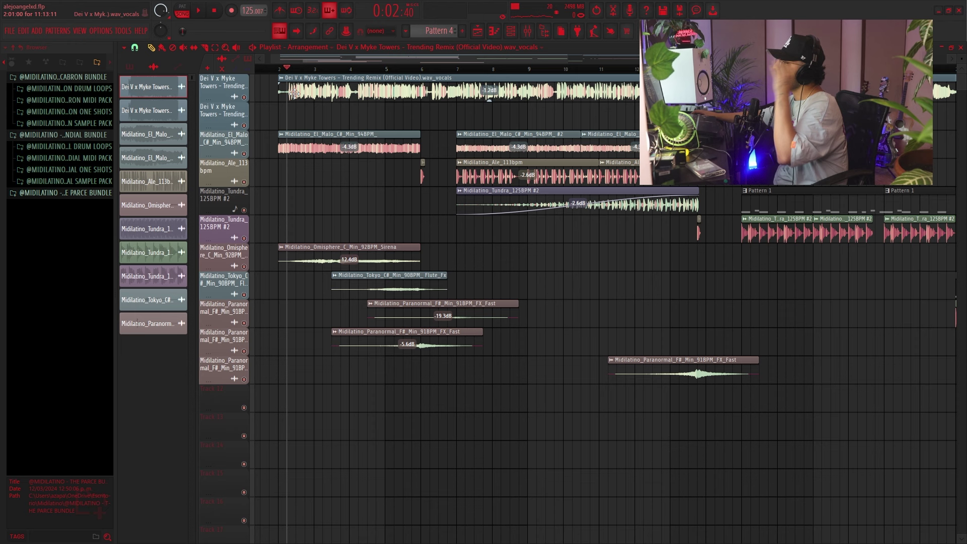
Place the playhead at bar 2, enlarge the Midilatino_El_Malo playlist track, and solo it
left_click(279, 69)
left_click_drag(242, 160, 242, 317)
scroll(244, 305, "up", 3)
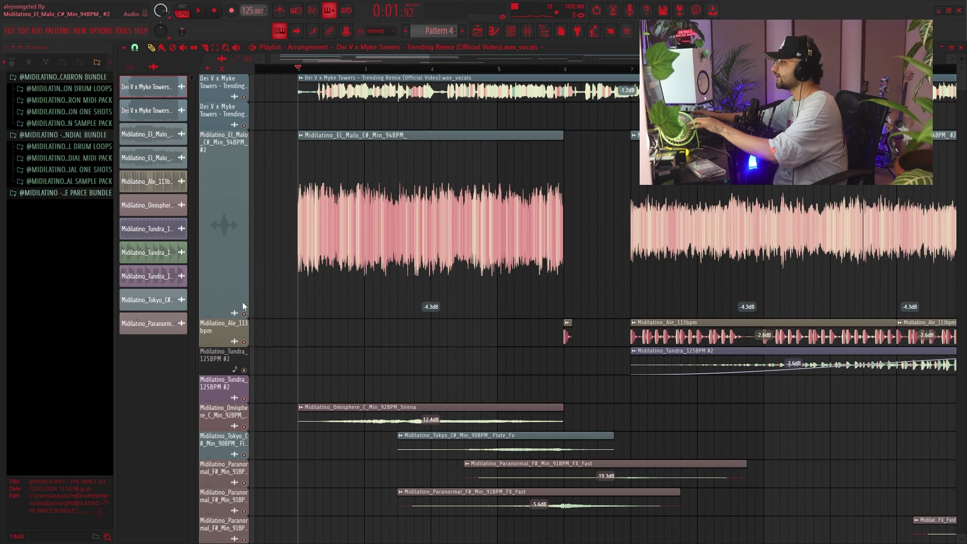
right_click(246, 314)
Play the soloed Midilatino_El_Malo clip starting at bar 2, following it along the playlist
scroll(261, 294, "up", 2)
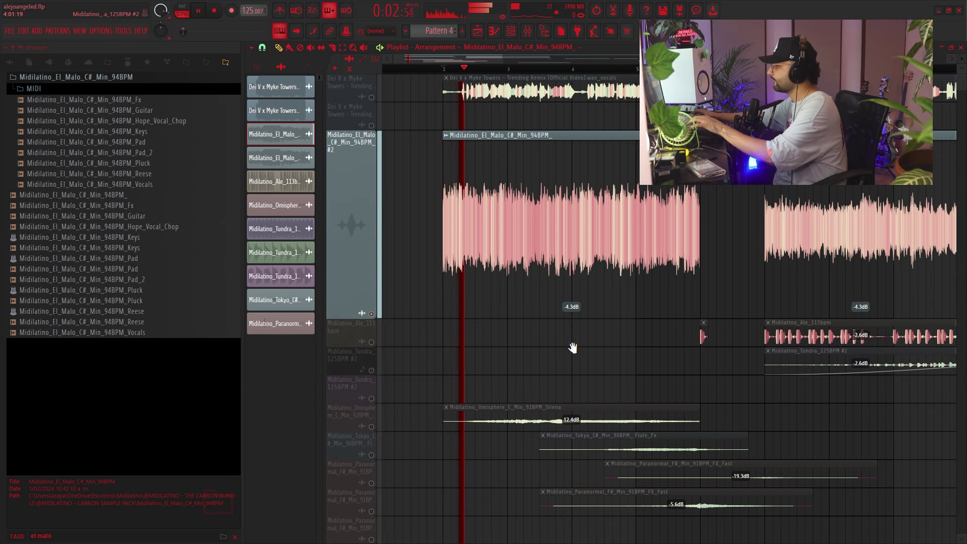
left_click_drag(573, 347, 530, 337)
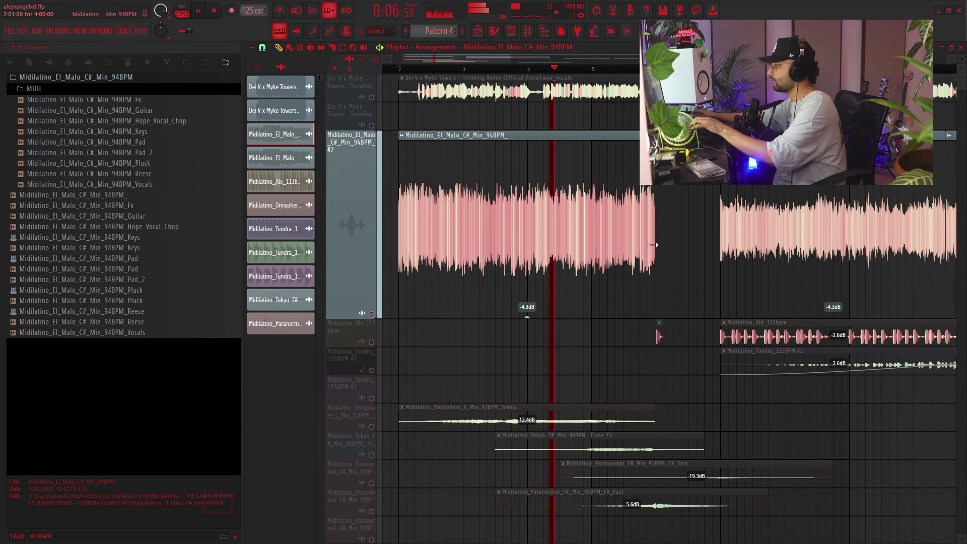
scroll(652, 245, "right", 2)
scroll(607, 227, "right", 1)
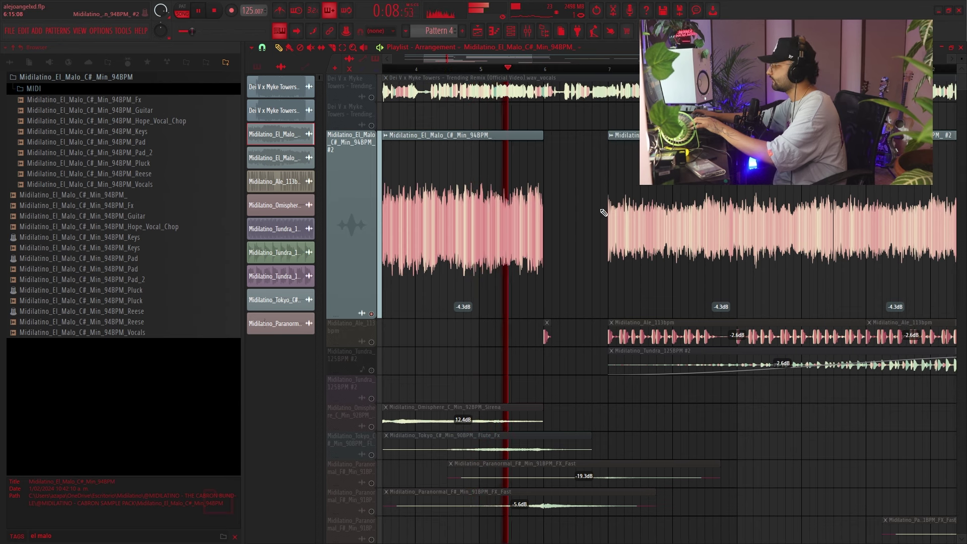
key("space")
View the channel settings of the second El_Malo clip, play it from bar 7, and close the settings
double_click(638, 286)
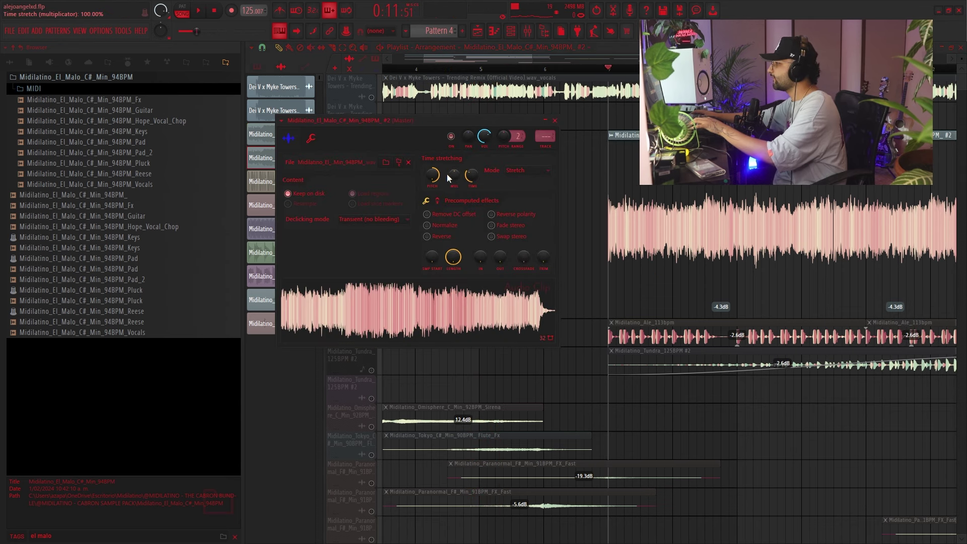
left_click_drag(627, 234, 558, 248)
key("space")
double_click(561, 247)
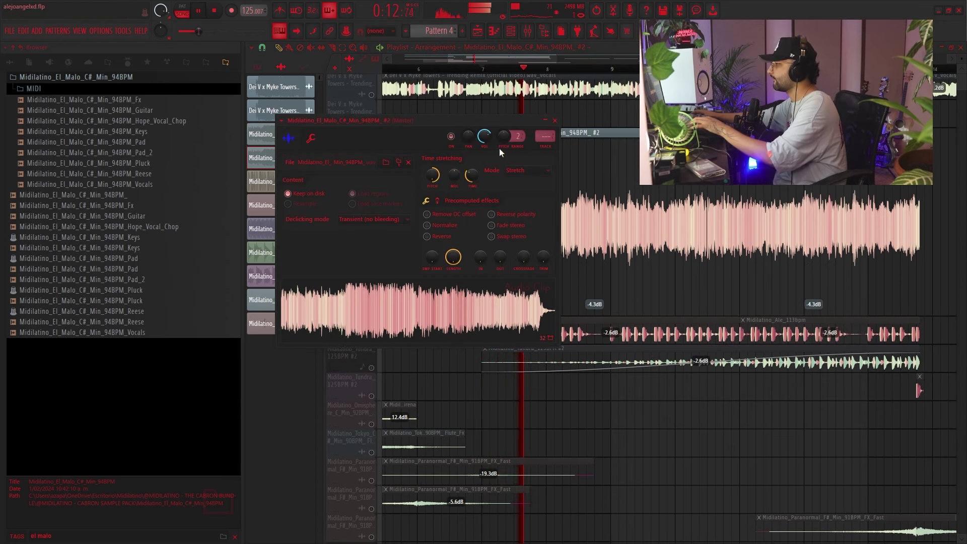
left_click(554, 121)
scroll(594, 130, "down", 3)
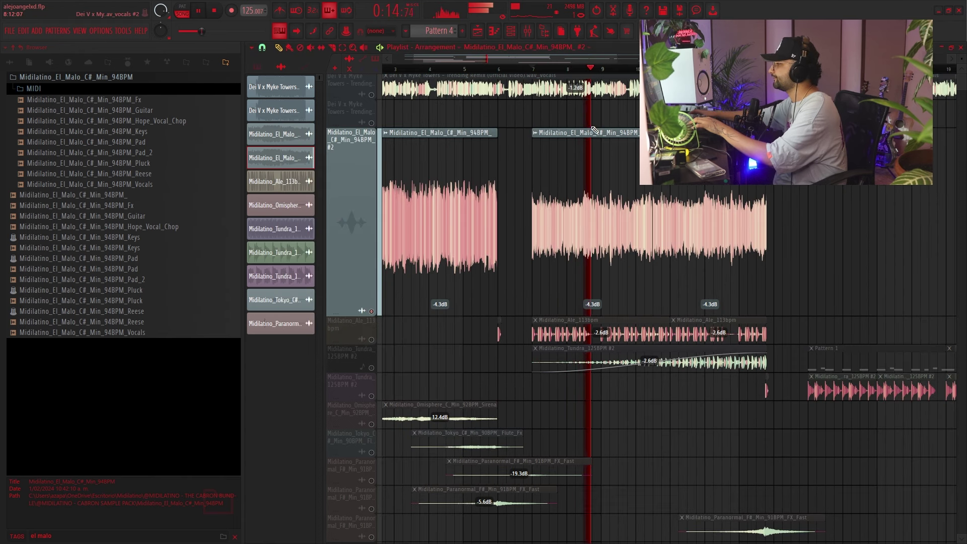
Clear the browser search and select Midilatino_El_Malo_C#_Min_94BPM_ in the Cabron sample pack
left_click(159, 83)
left_click(234, 537)
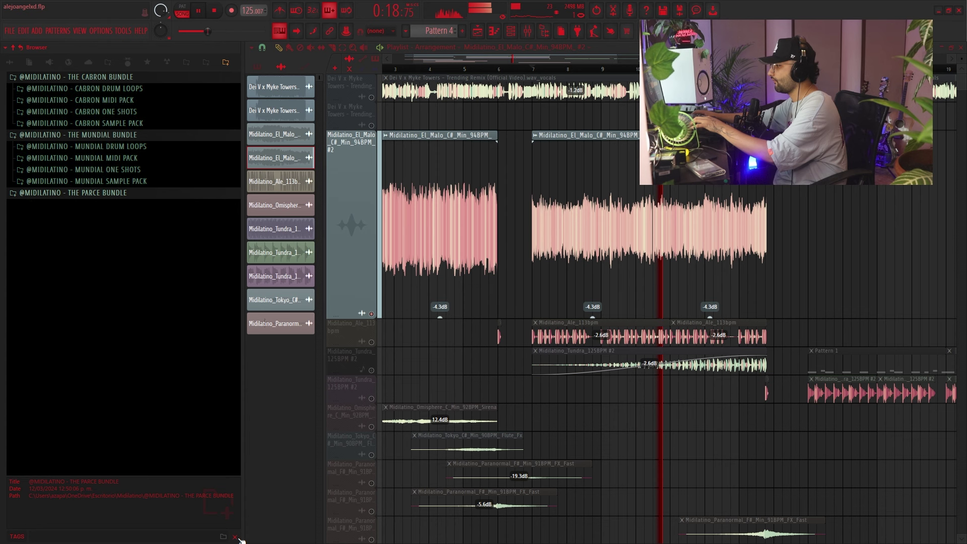
key("space")
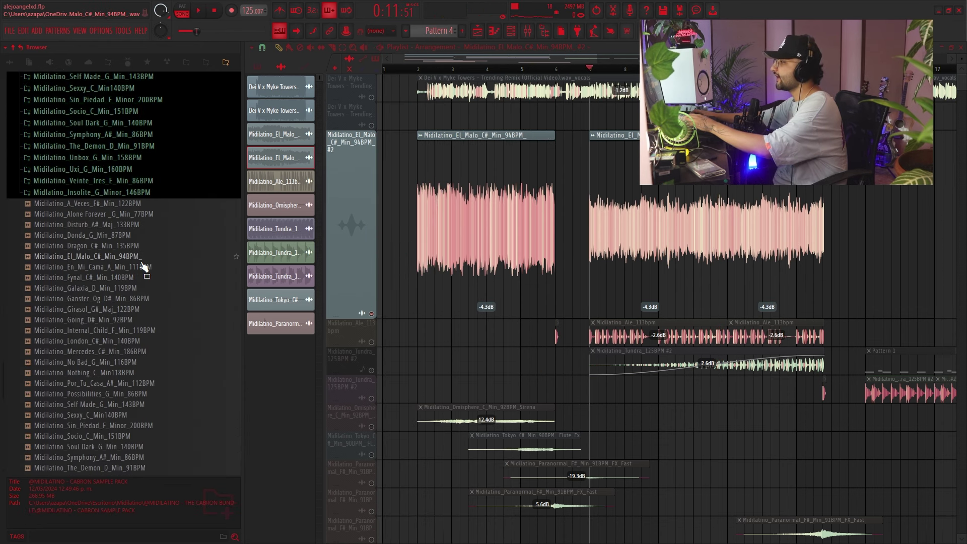
left_click(113, 259)
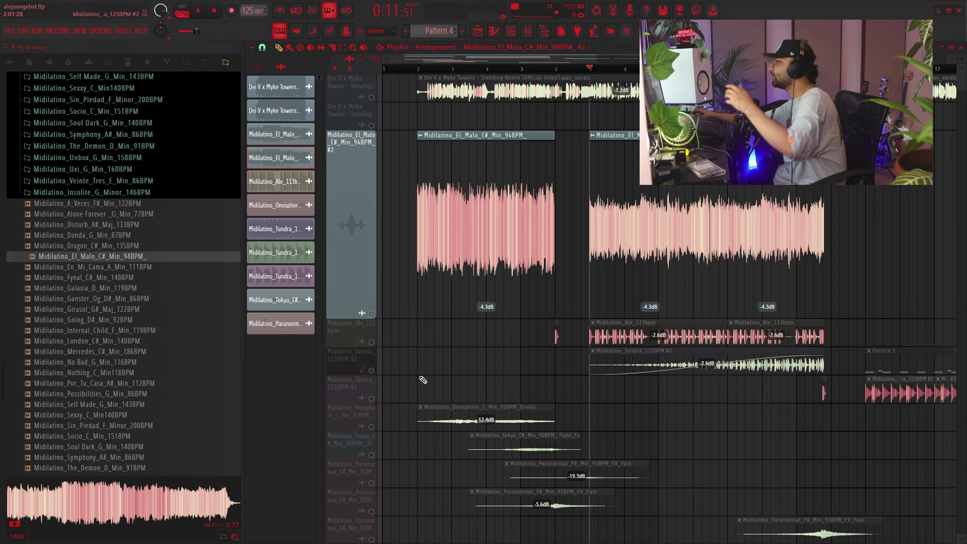
Play the El_Malo melody together with the vocal from bar 2
left_click(418, 69)
key("space")
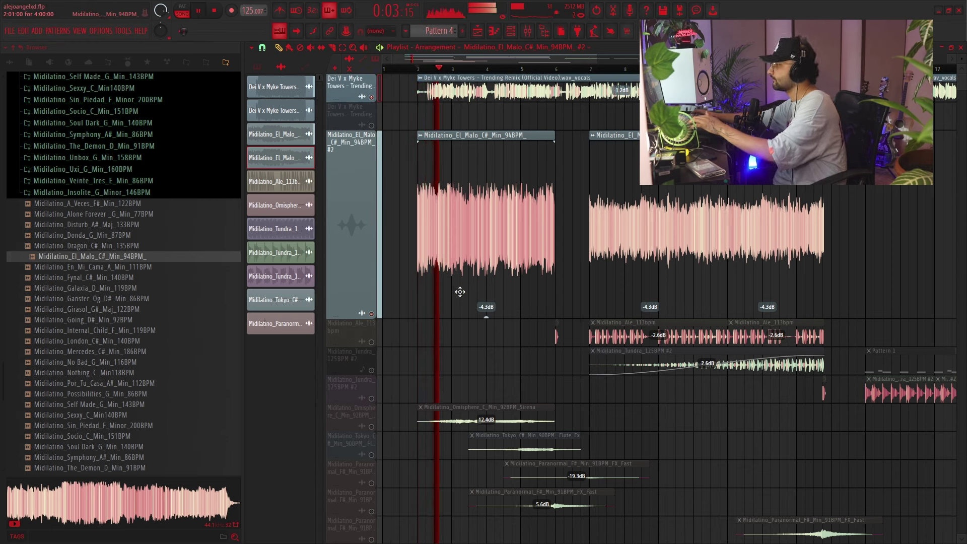
middle_click(580, 108)
middle_click(581, 132)
scroll(514, 158, "up", 1)
left_click_drag(580, 141, 633, 205)
middle_click(512, 156)
scroll(619, 191, "up", 3)
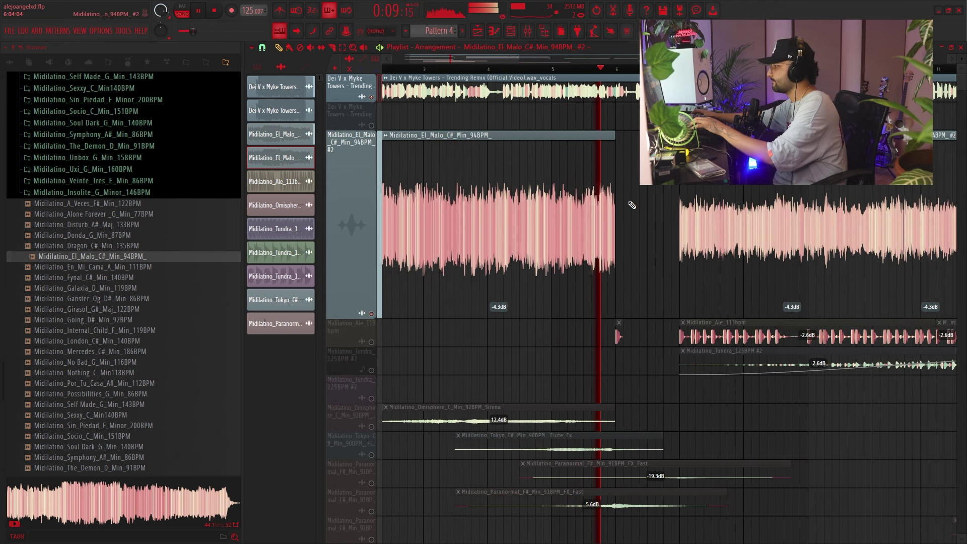
key("space")
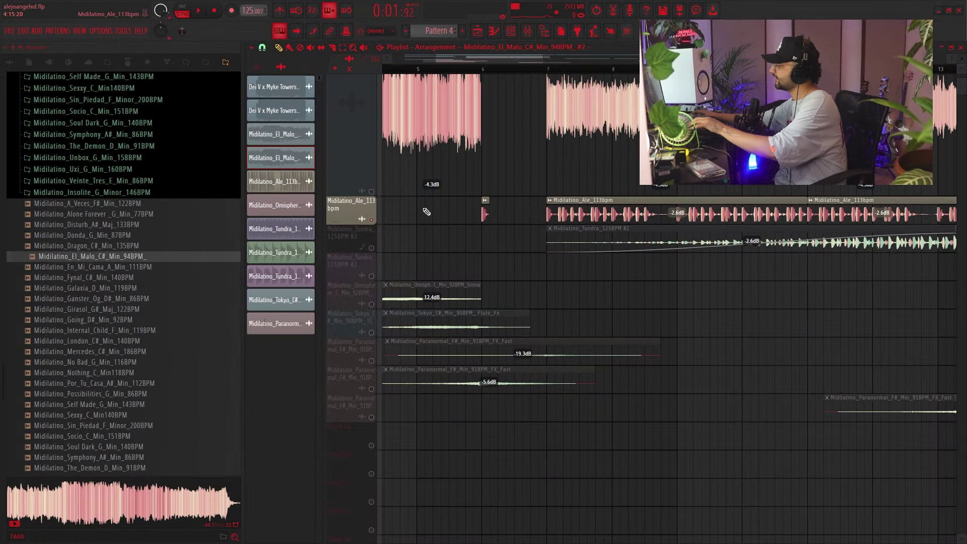
Play the soloed Ale_113bpm track from bar 6 and select Midilatino_Ale_113bpm in the Mundial drum loops
key("ctrl+z")
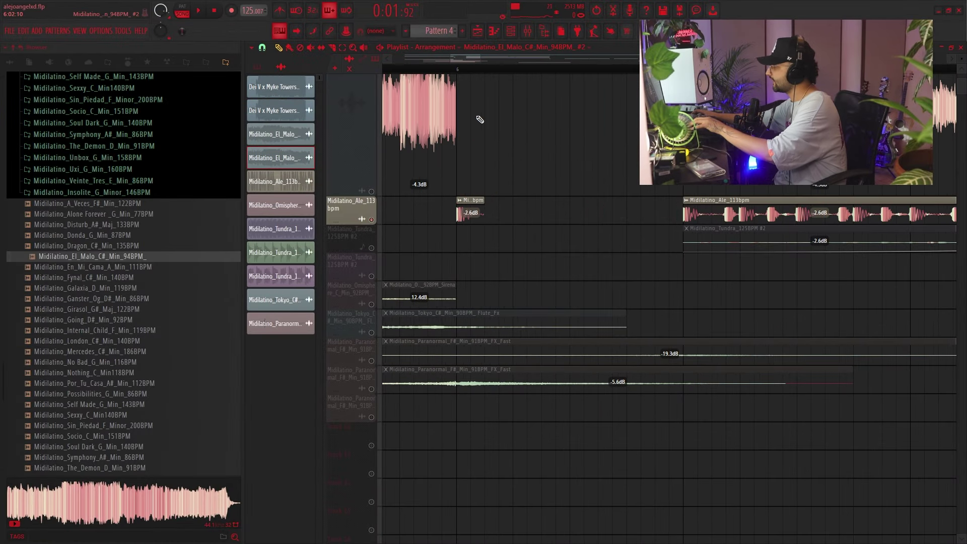
left_click(457, 69)
scroll(500, 135, "down", 3)
right_click(522, 169)
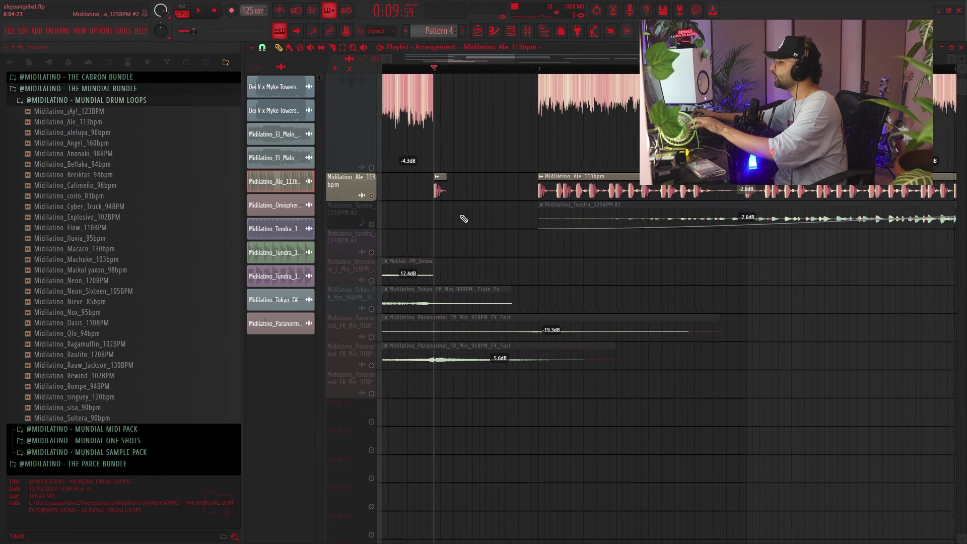
scroll(458, 216, "up", 2)
key("space")
left_click(107, 123)
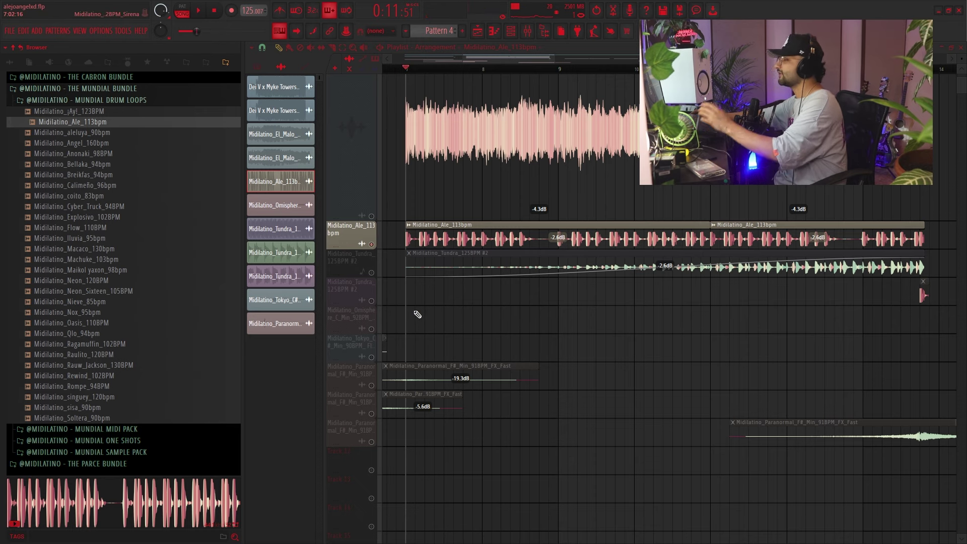
Show the Fruity Parametric EQ 2 curve on the Ale_113bpm loop's mixer track 2, and close the EQ
double_click(504, 226)
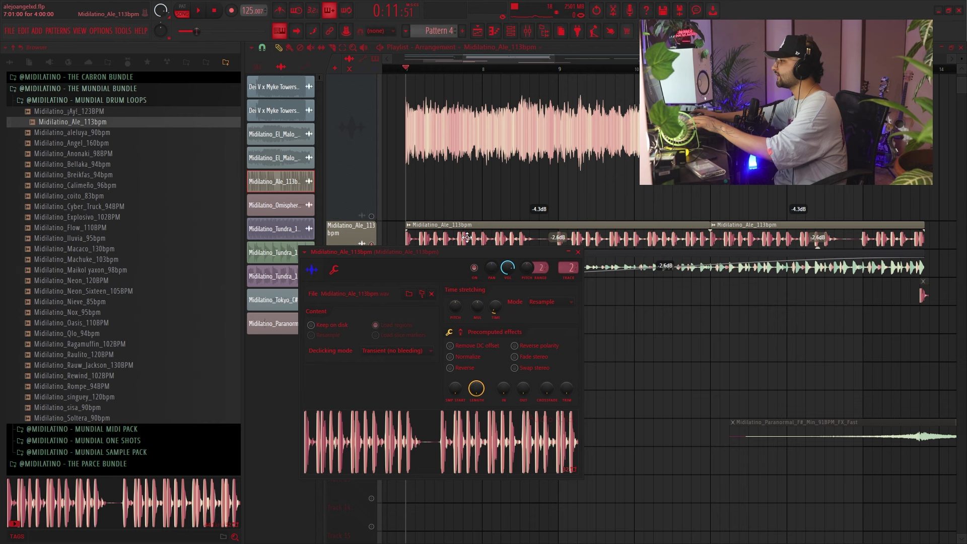
double_click(564, 270)
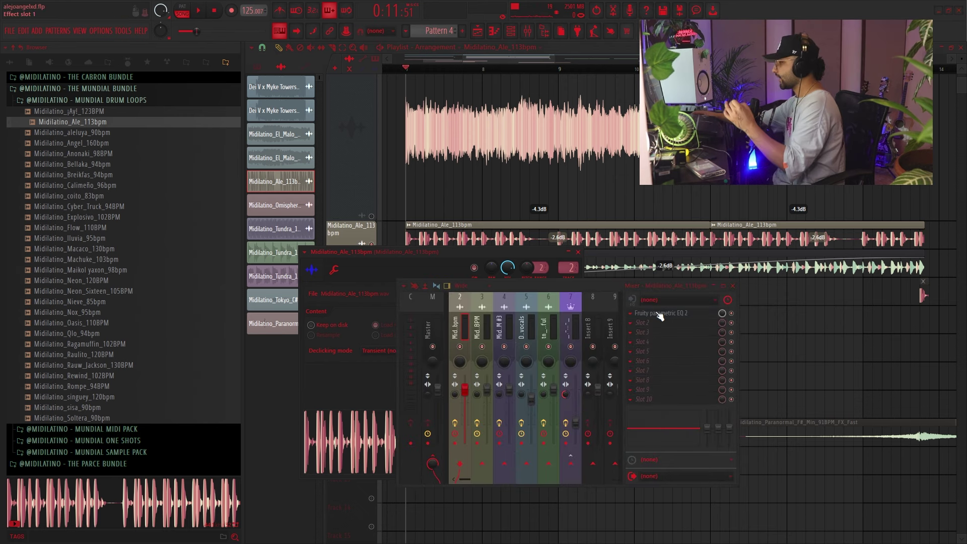
left_click(659, 313)
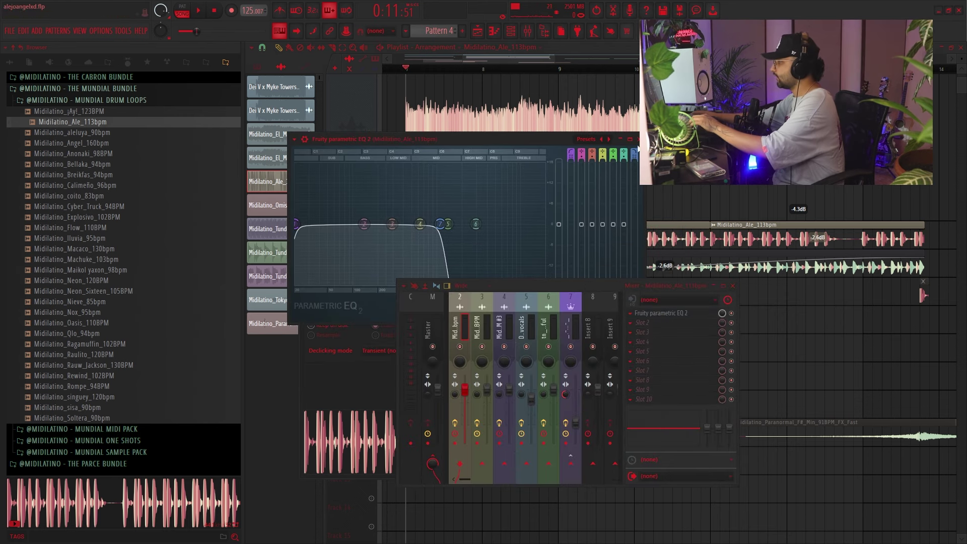
left_click(641, 142)
scroll(378, 218, "down", 1)
Play the Ale_113bpm drum loop alone from bar 7, and close the mixer
key("space")
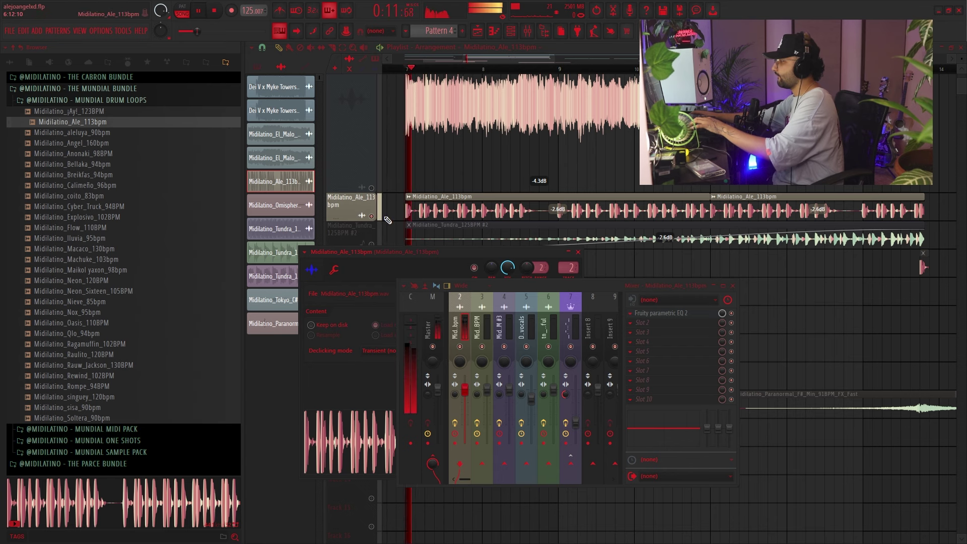
scroll(428, 221, "down", 2)
left_click_drag(428, 221, 509, 234)
left_click(732, 285)
key("space")
Play the vocal, El_Malo melody and Ale_113bpm drums together from bar 7
scroll(554, 302, "up", 3)
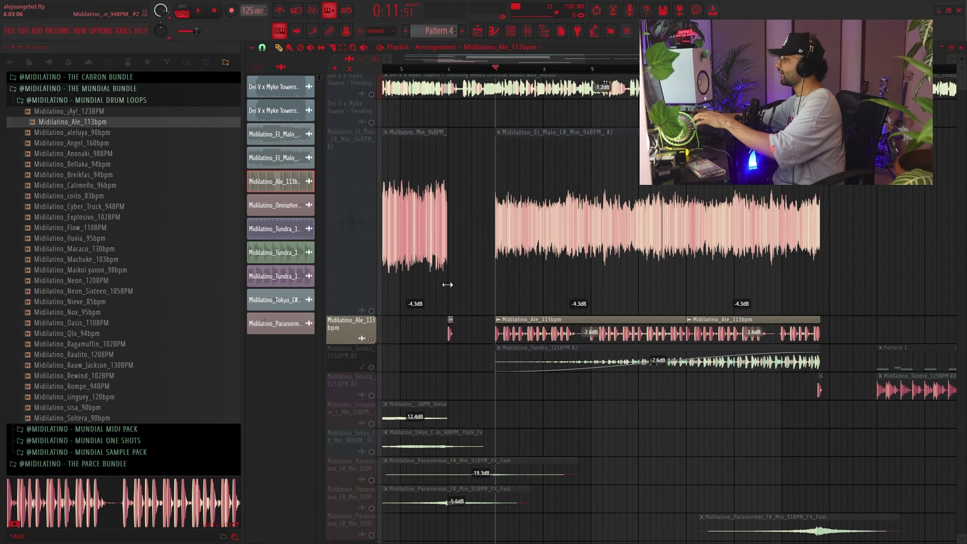
key("space")
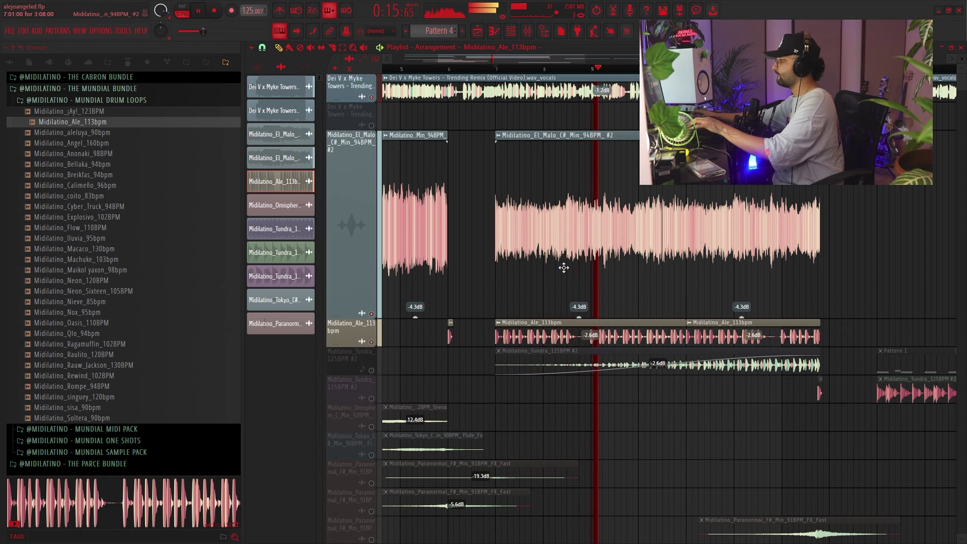
key("space")
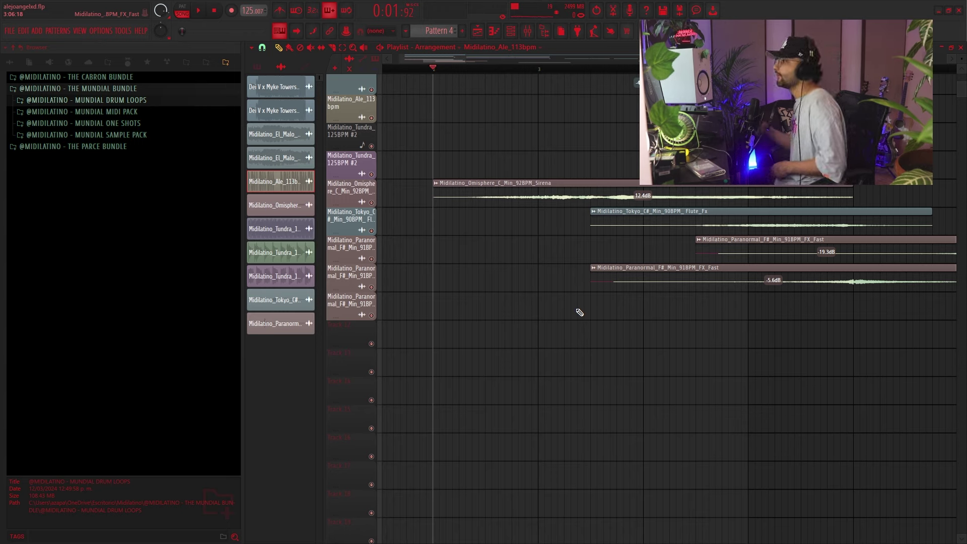
Look through the folders and loops in the Mundial sample pack, and collapse the Mundial bundle
left_click(166, 88)
left_click(166, 88)
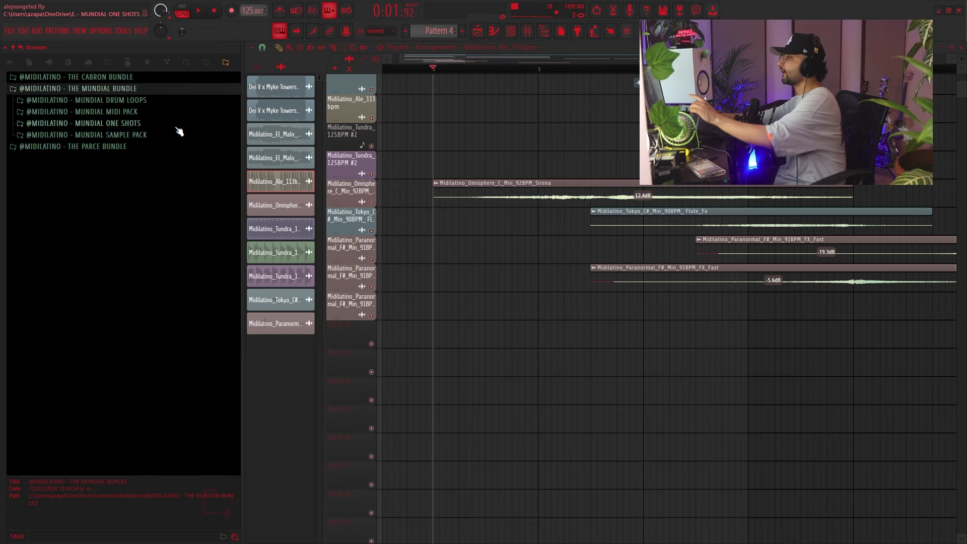
left_click(164, 93)
left_click(165, 93)
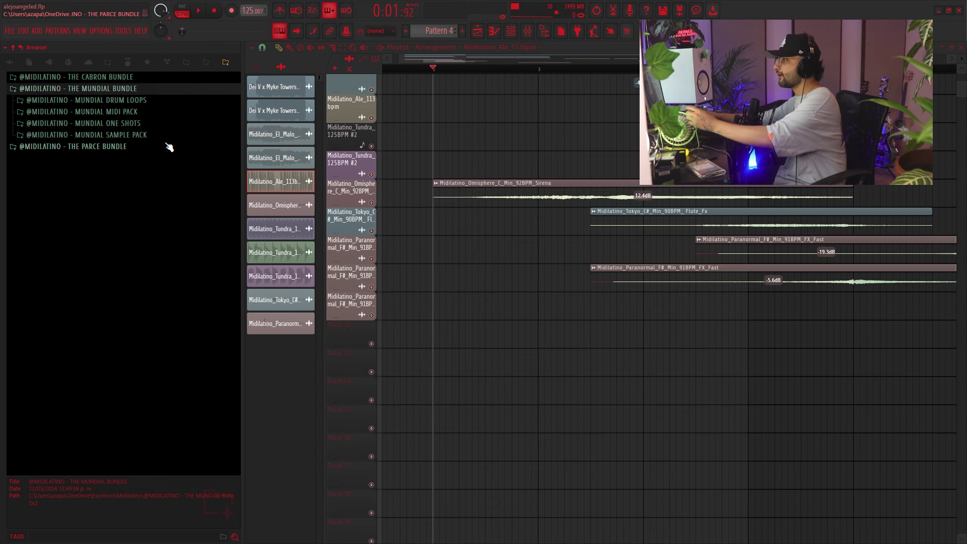
left_click(166, 137)
scroll(182, 378, "down", 3)
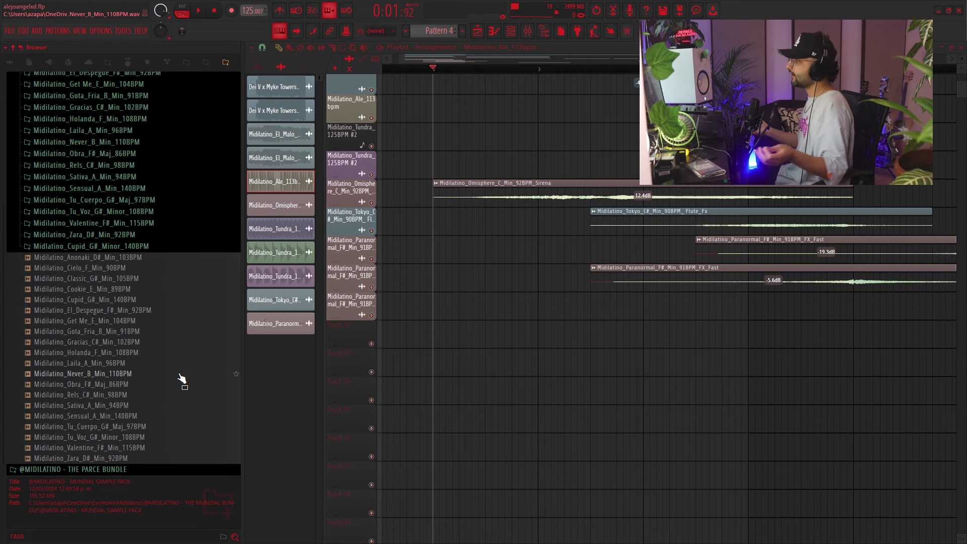
scroll(172, 270, "up", 4)
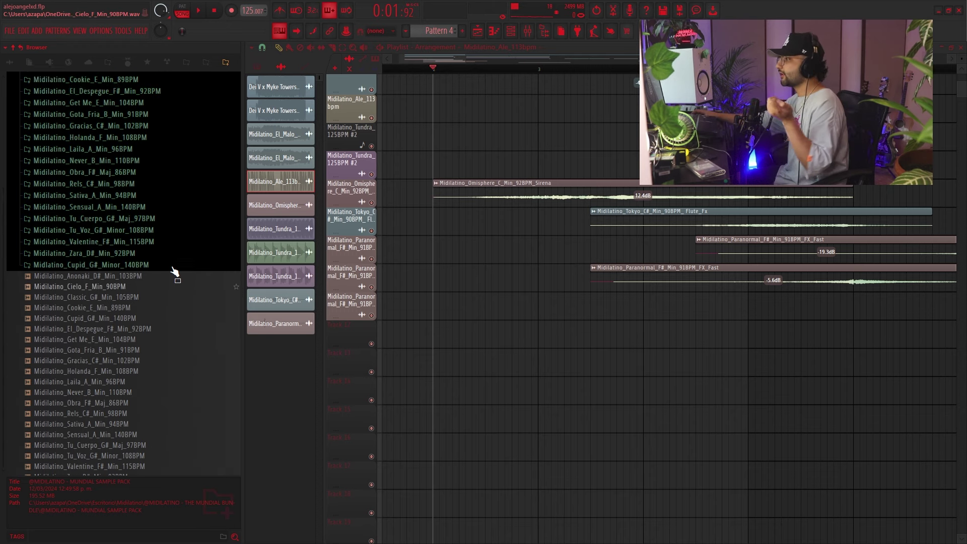
left_click(119, 146)
left_click(130, 89)
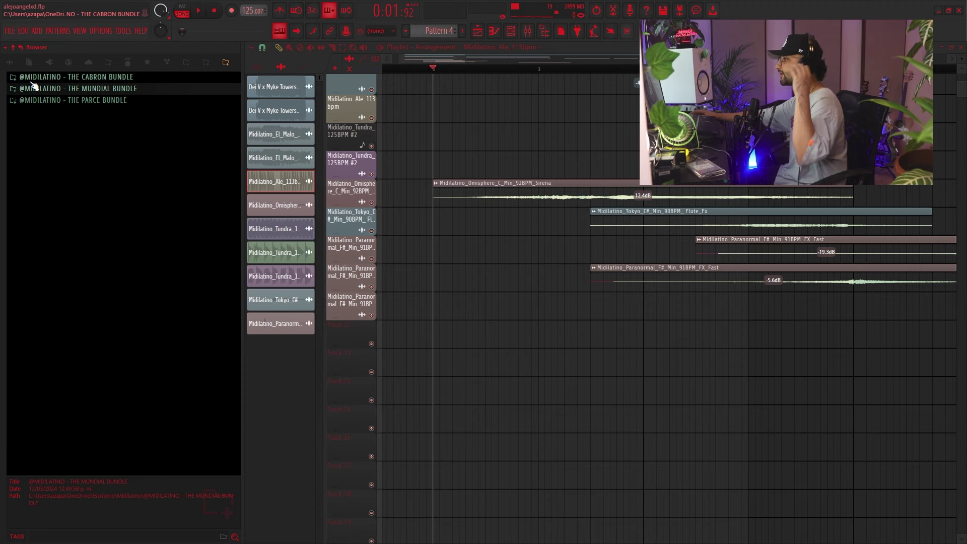
Show the option for opening the Escritorio folder in a new browser tab, and return to the Midilatino bundles
left_click(20, 65)
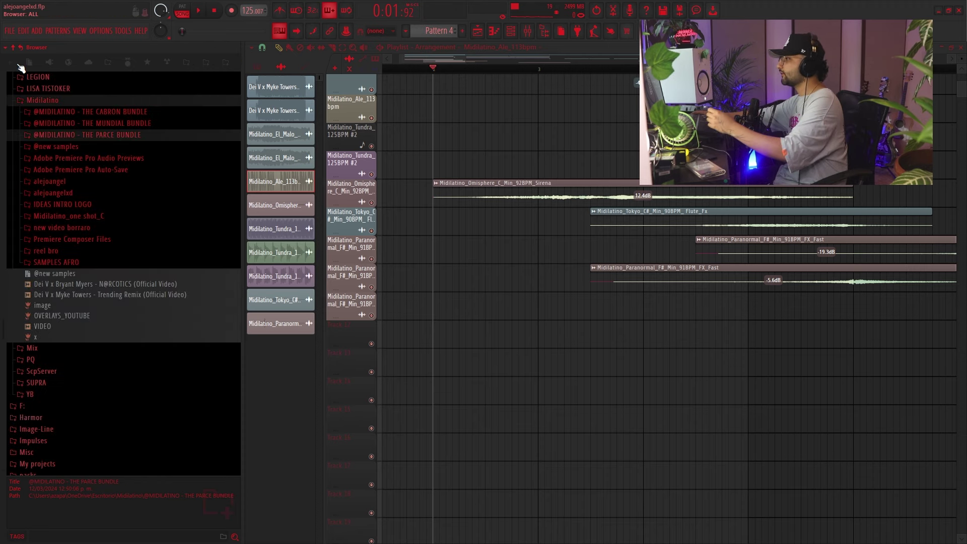
left_click(229, 64)
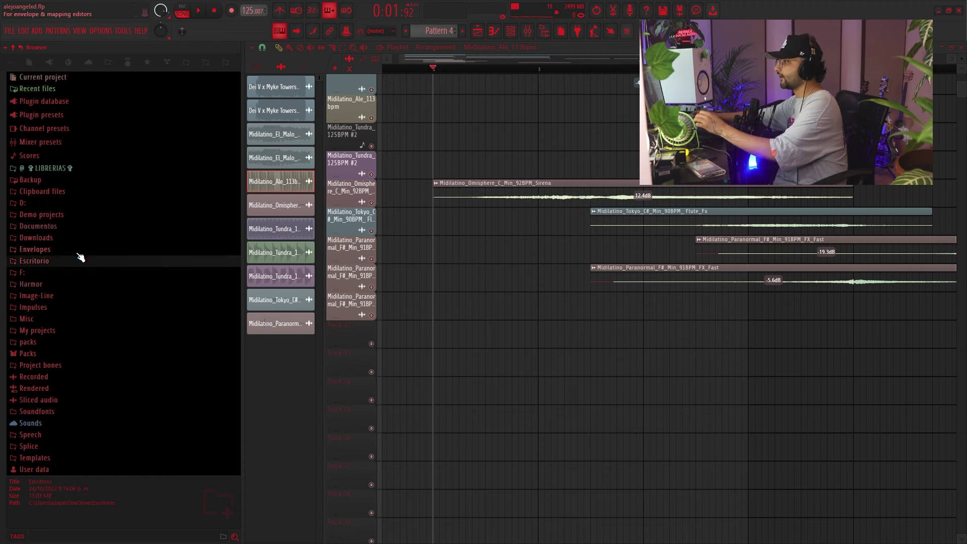
right_click(34, 260)
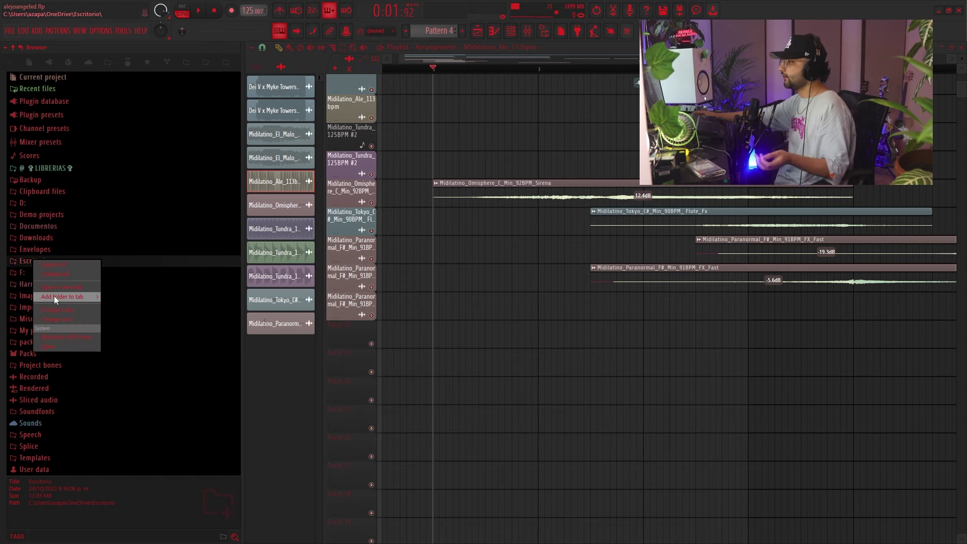
mouse_move(55, 296)
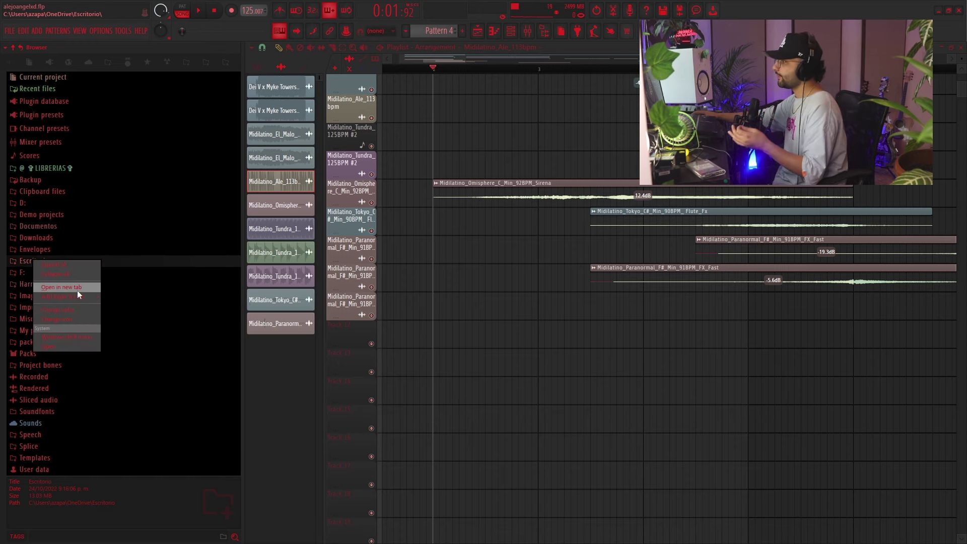
left_click(77, 290)
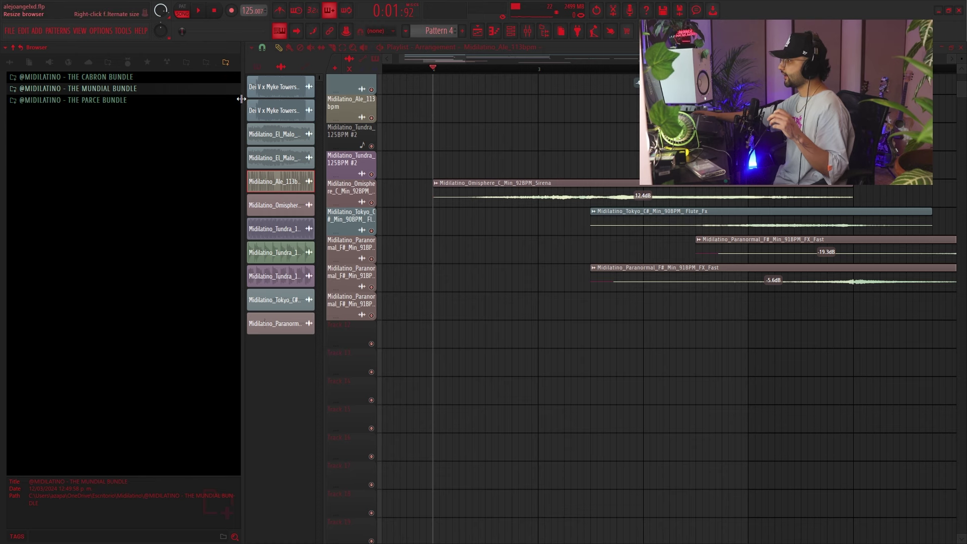
Narrow the browser, look over the Cabron bundle's drum loops, and collapse the bundle
left_click_drag(231, 62, 190, 76)
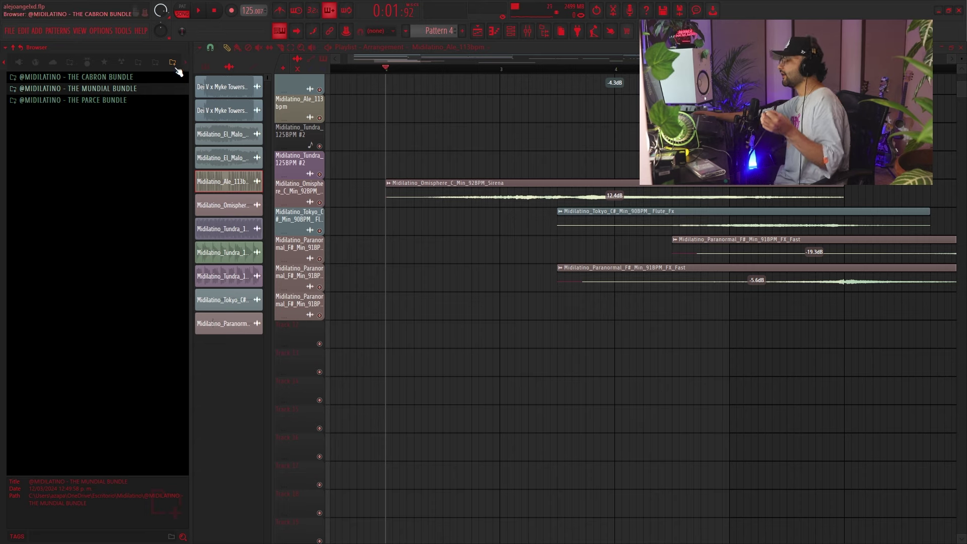
left_click(126, 77)
left_click(125, 89)
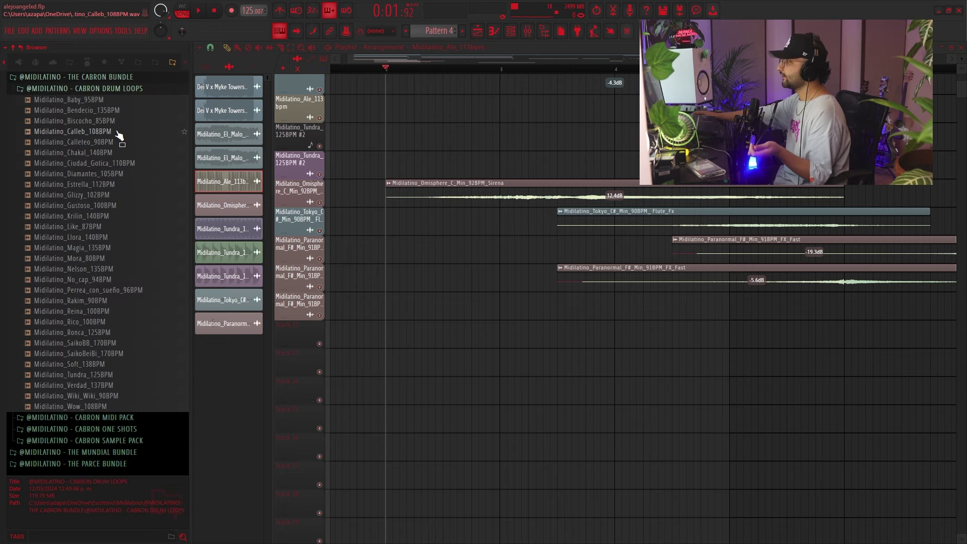
left_click(125, 77)
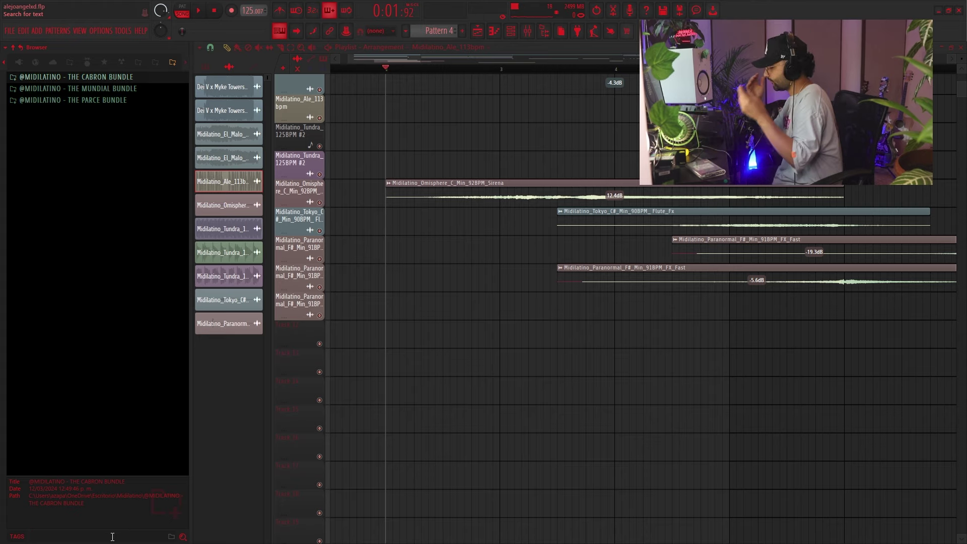
Look over the Parce sample pack's folders, and collapse the Parce bundle
left_click(146, 100)
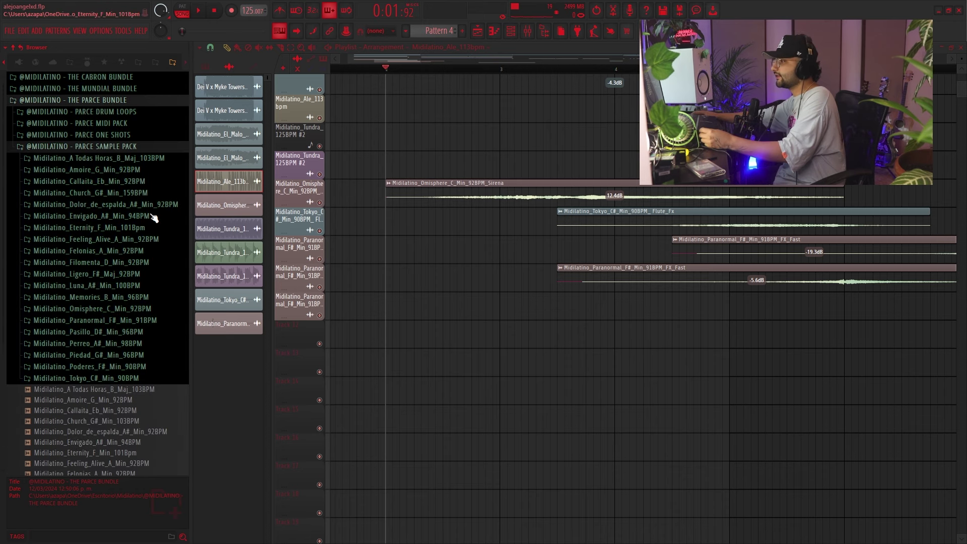
left_click(123, 147)
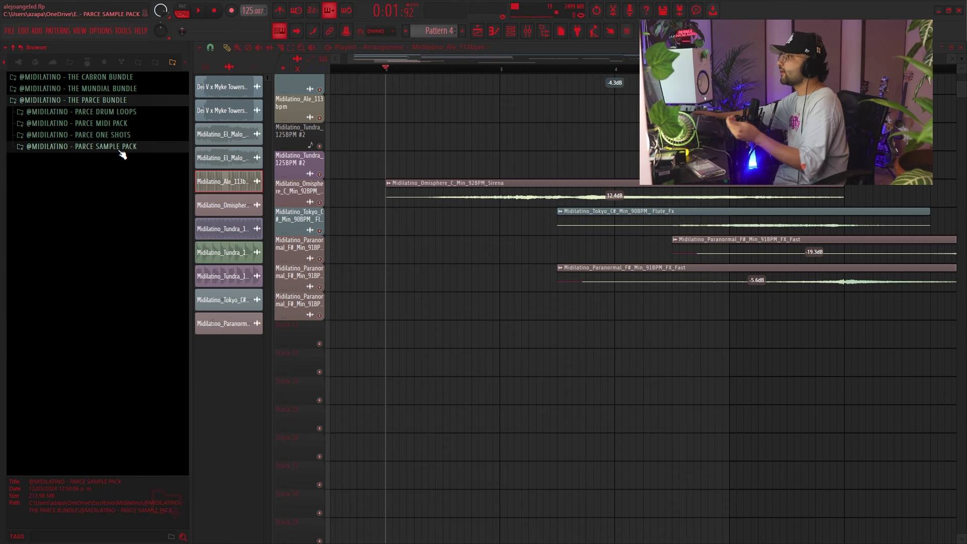
left_click(157, 102)
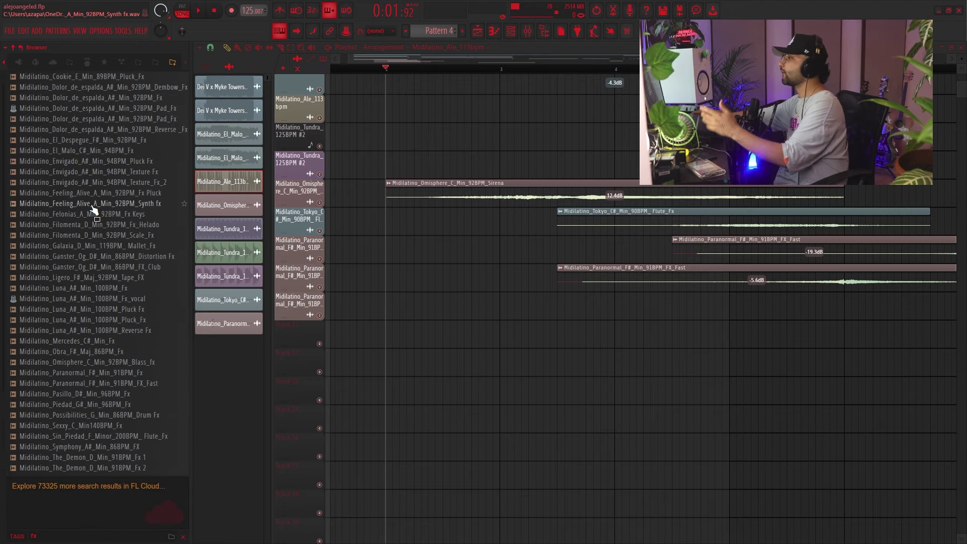
Search the Midilatino bundles for fx and look through the matching samples
scroll(95, 236, "down", 6)
scroll(127, 417, "up", 1)
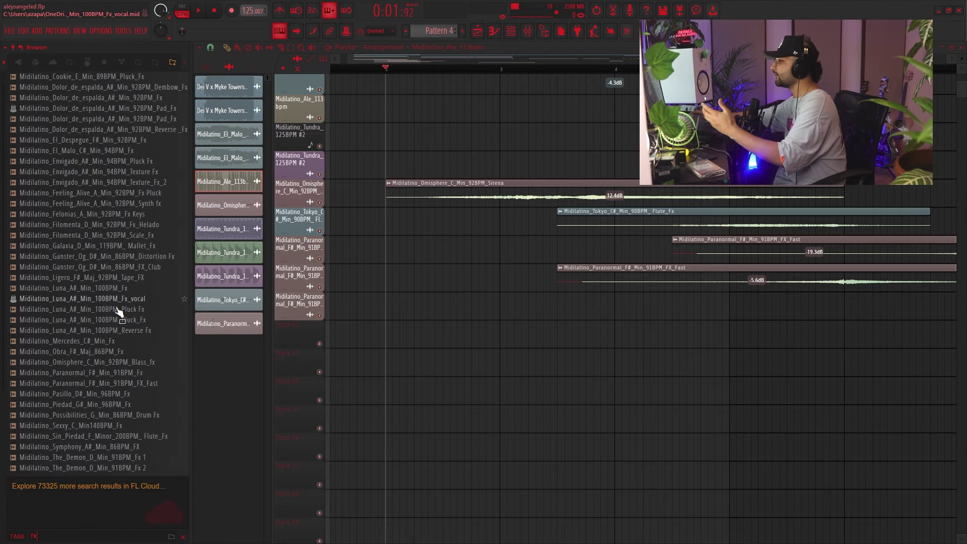
scroll(446, 309, "down", 3)
Solo the Midilatino_Omisphere_C_Min_92BPM_Sirena track and briefly play its clip from bar 2
right_click(320, 202)
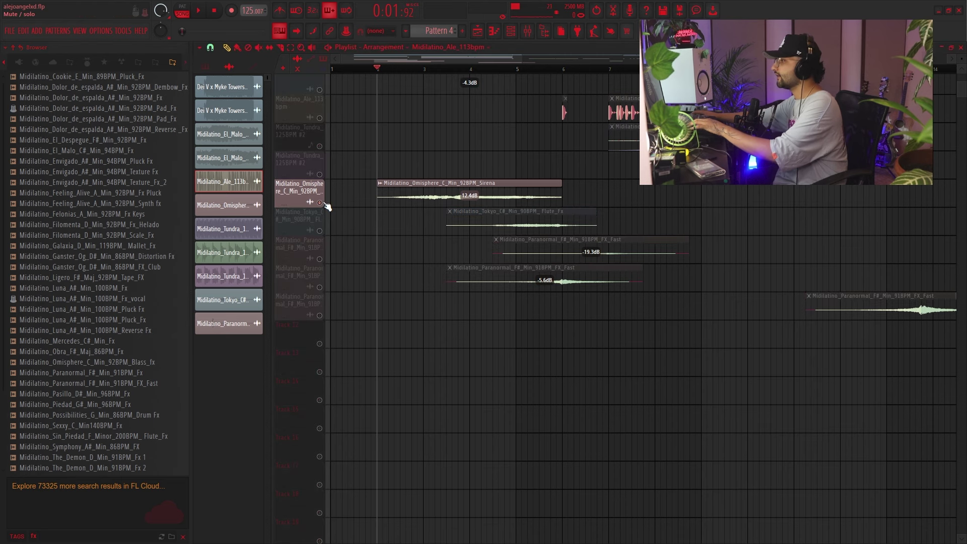
scroll(399, 190, "up", 2)
left_click(443, 183)
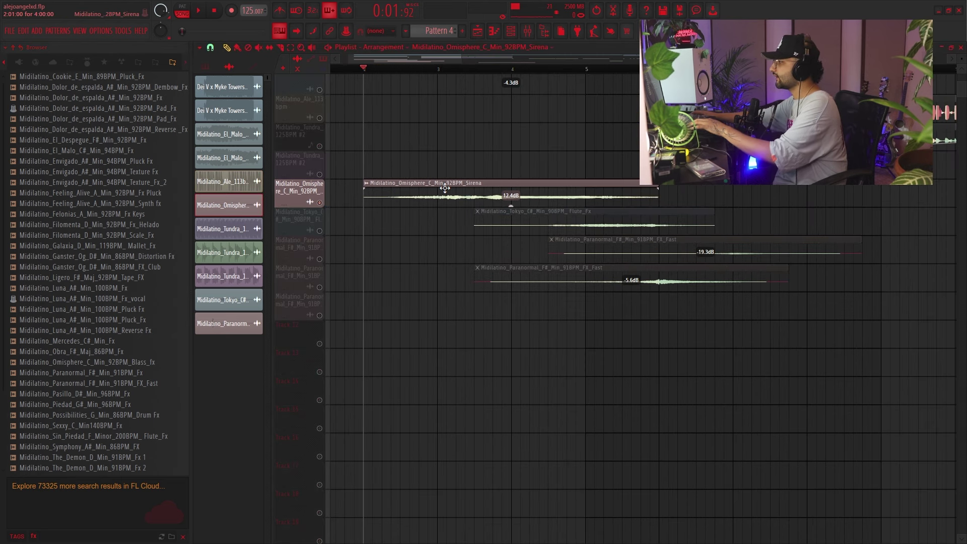
key("space")
key("space")
Extend the Omisphere Sirena clip to about bar 15
scroll(462, 76, "down", 2)
left_click_drag(579, 188, 951, 188)
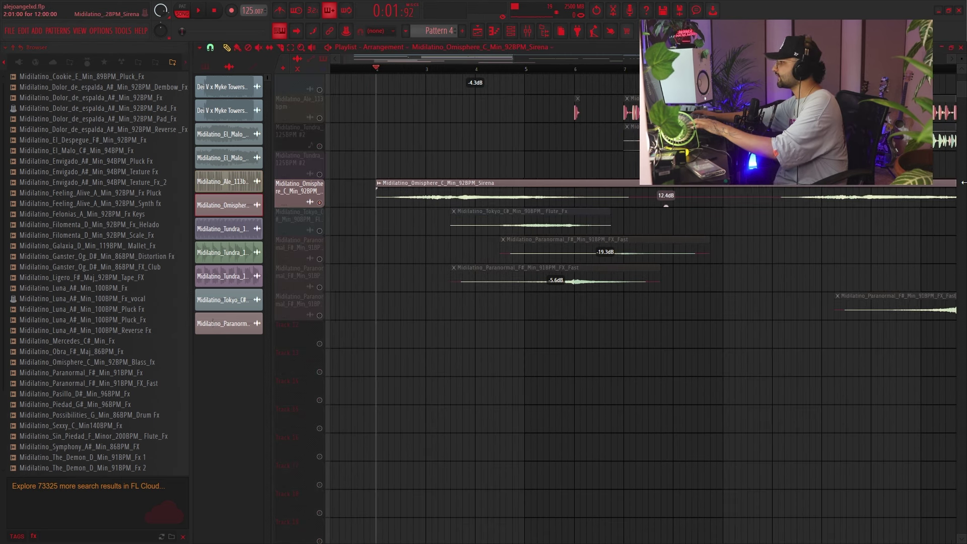
scroll(675, 194, "down", 2)
left_click_drag(709, 188, 744, 190)
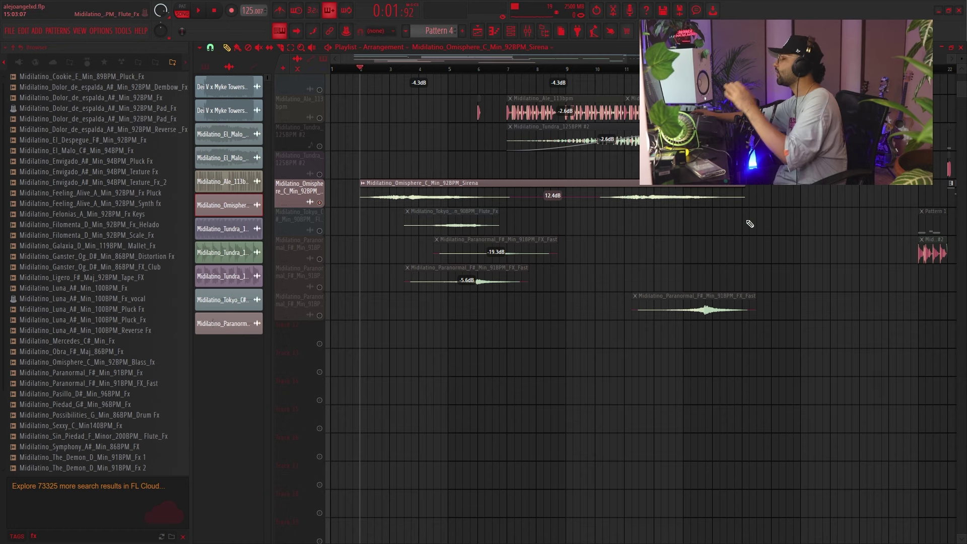
Slice the Omisphere Sirena clip just after bar 7 and delete the part behind the cut
key("c")
left_click(514, 193)
left_click_drag(558, 217, 530, 196)
key("Delete")
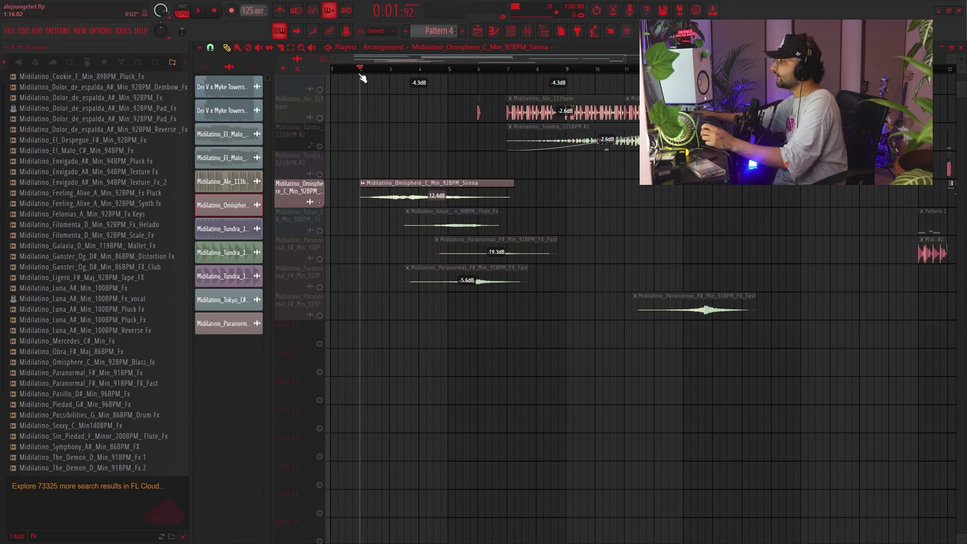
Search the Midilatino bundles for .mid files, look through the whole list, and clear the search
left_click(182, 537)
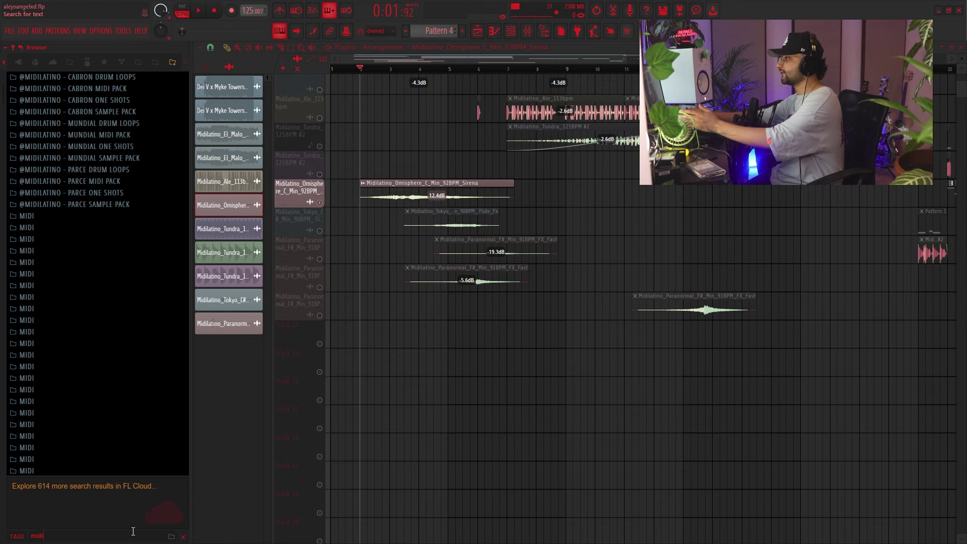
key("BackSpace")
key("BackSpace")
key("BackSpace")
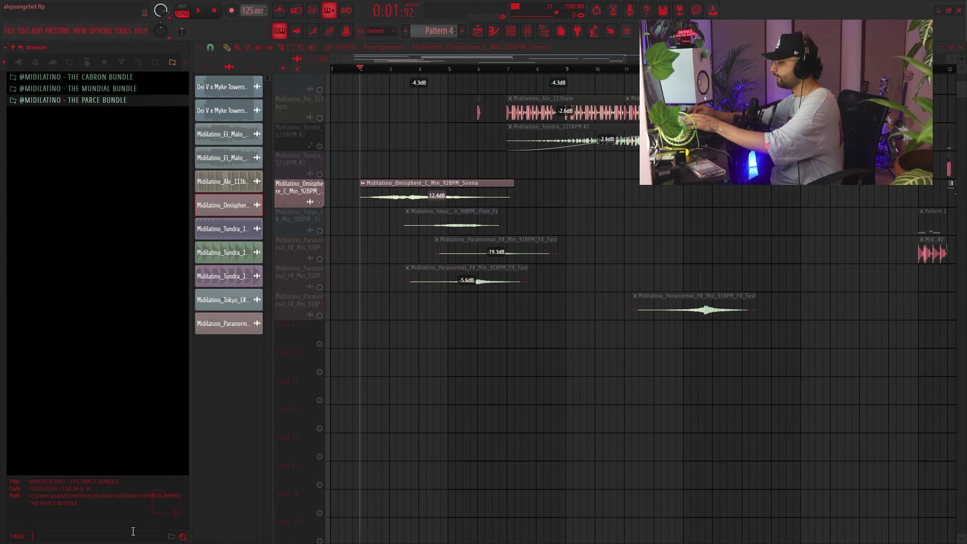
type(".mid")
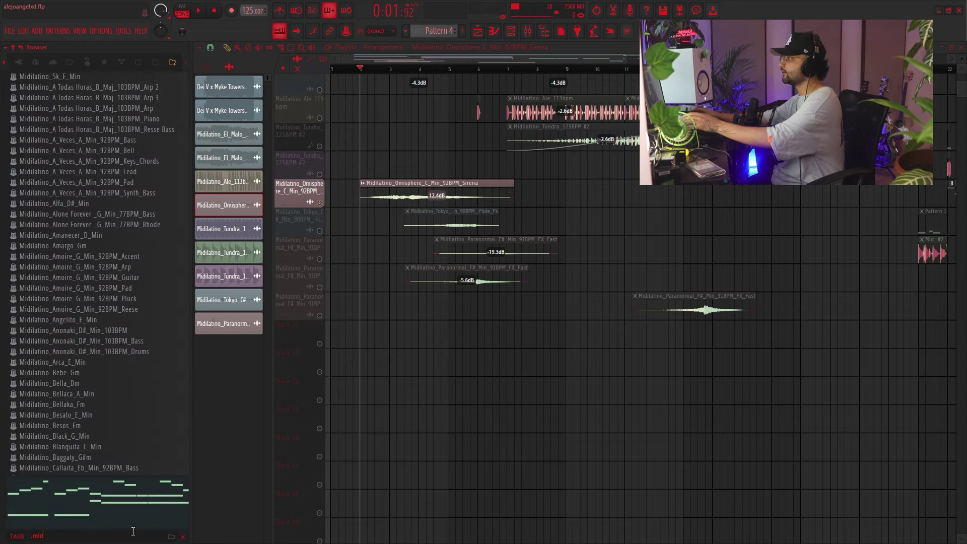
left_click_drag(2, 108, 21, 490)
left_click_drag(2, 447, 6, 85)
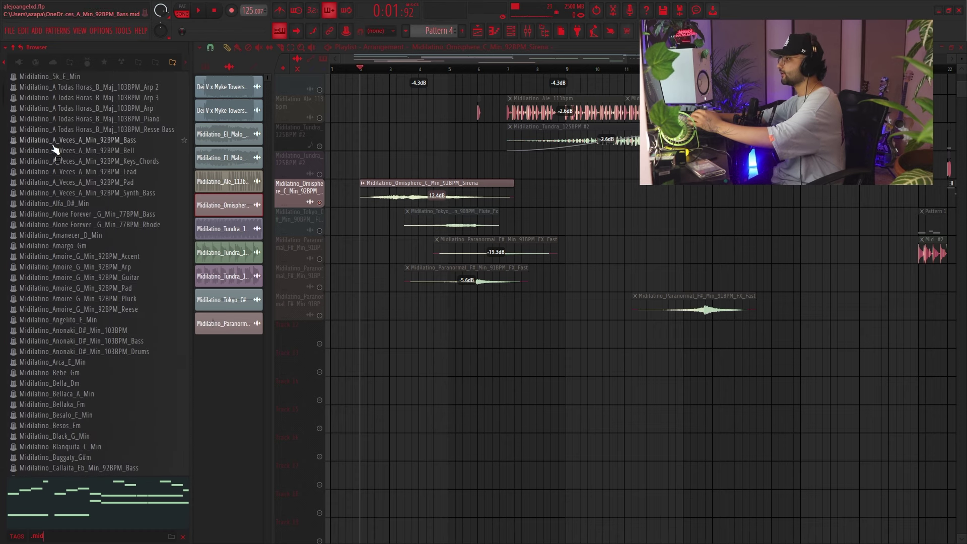
left_click(184, 537)
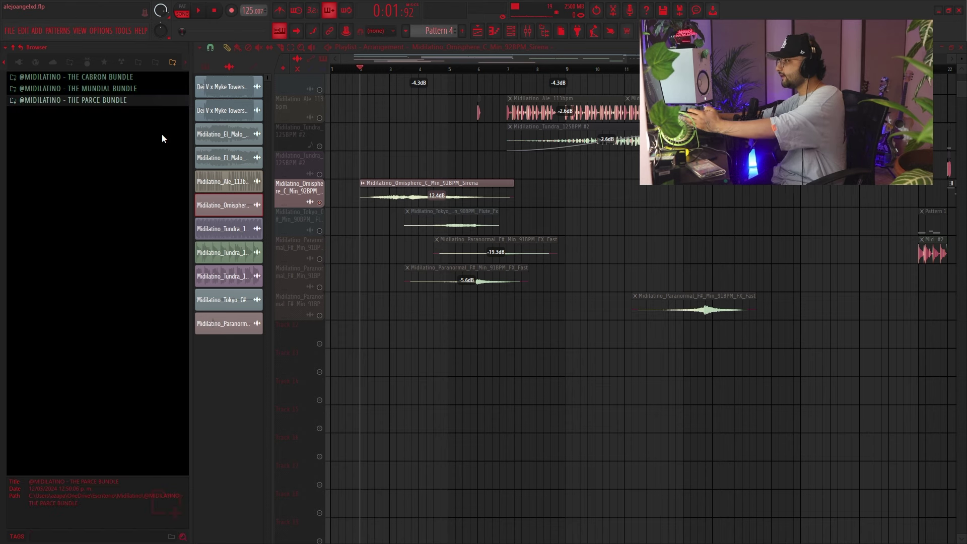
Show the MIDI files in the Parce sample pack's Midilatino_Tokyo_C#_Min_90BPM folder, and open the Parce MIDI pack
left_click(126, 100)
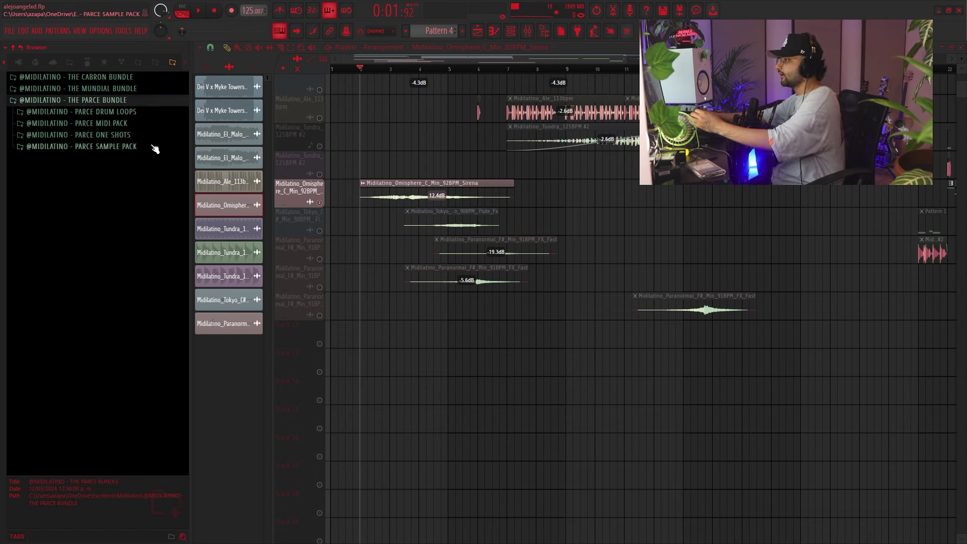
left_click(156, 147)
scroll(78, 369, "down", 3)
left_click(134, 314)
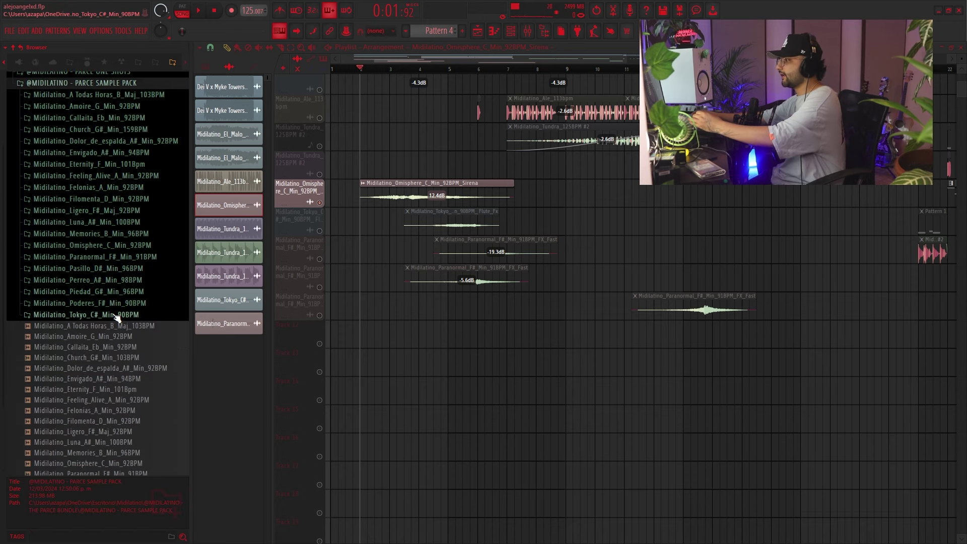
left_click(107, 327)
scroll(151, 365, "up", 5)
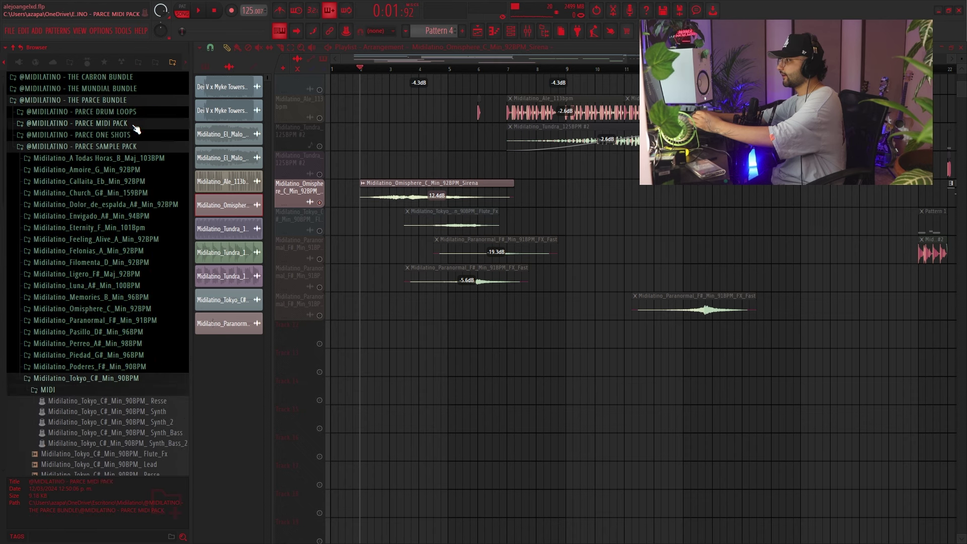
left_click(129, 123)
left_click_drag(87, 162, 138, 146)
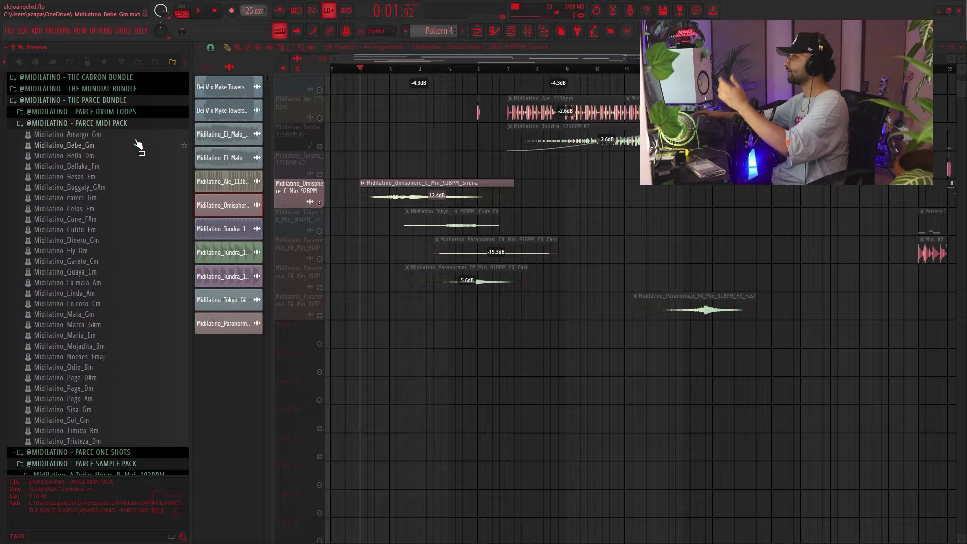
Unmute the Tokyo Flute_Fx track and the two Paranormal FX_Fast tracks directly below it
scroll(333, 266, "up", 4)
left_click(320, 259)
left_click(320, 287)
left_click(319, 315)
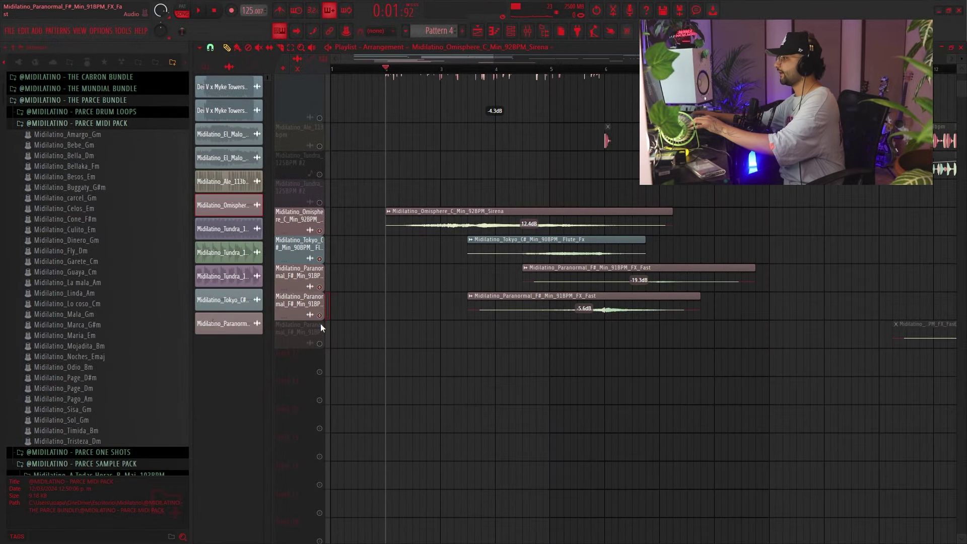
Play the Sirena, Flute_Fx and Paranormal FX_Fast layers together with the vocal muted from bar 2
key("space")
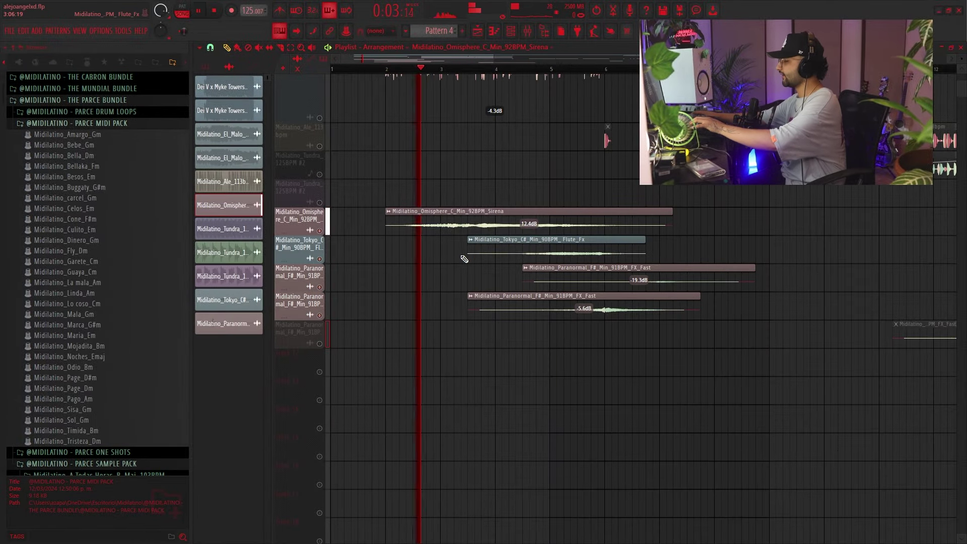
scroll(464, 265, "down", 3)
middle_click(452, 277)
left_click(450, 280)
scroll(446, 283, "up", 3)
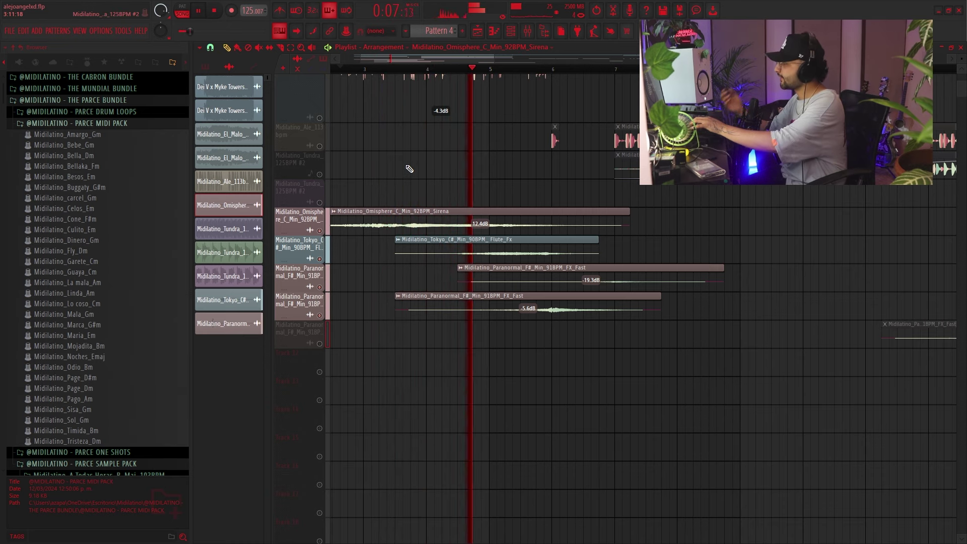
scroll(552, 333, "down", 2)
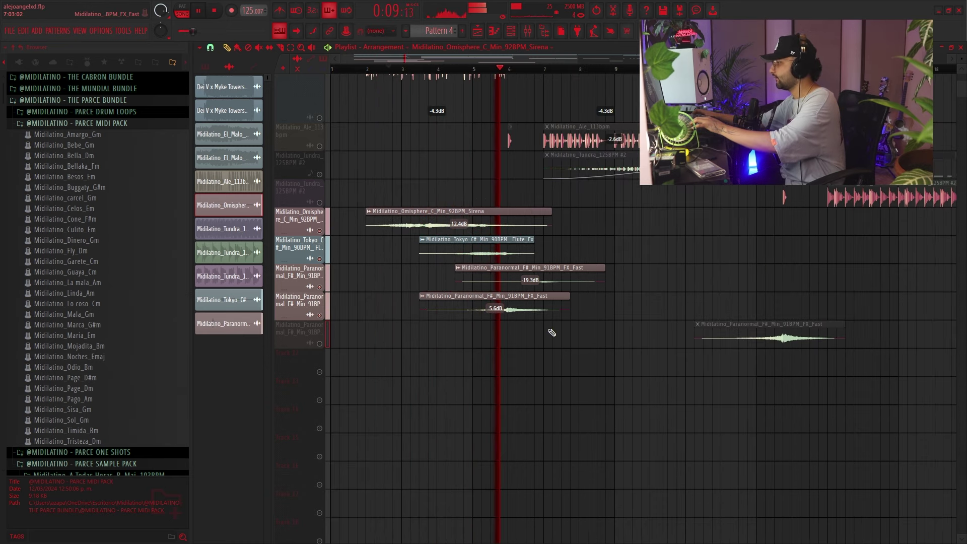
Stop playback and bring all the muted playlist tracks back into the mix
scroll(534, 309, "up", 4)
scroll(568, 231, "down", 2)
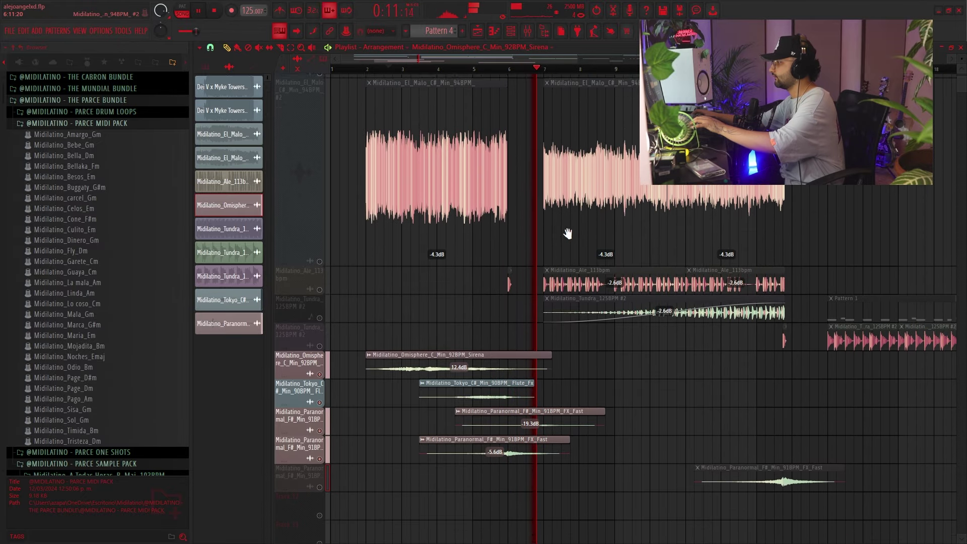
scroll(586, 258, "down", 3)
key("space")
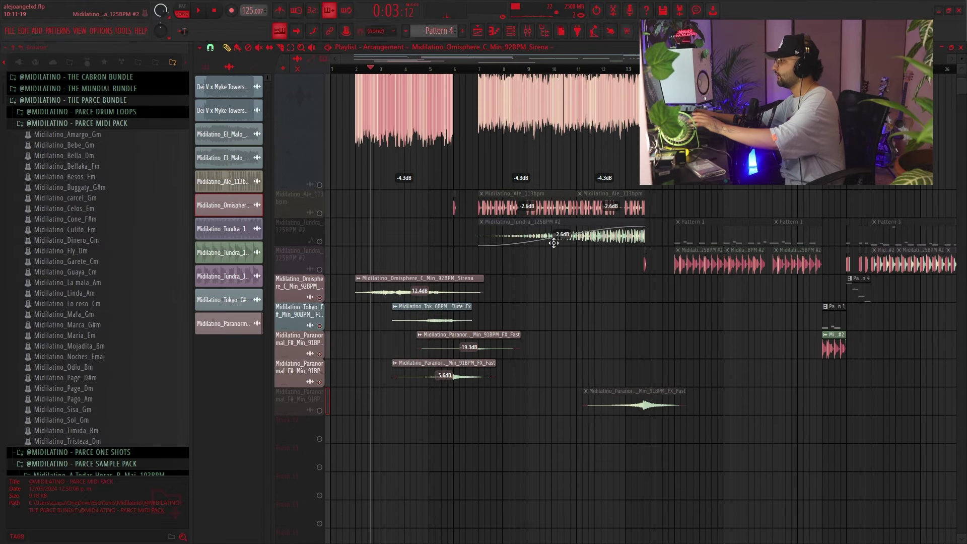
scroll(334, 181, "up", 2)
right_click(320, 97)
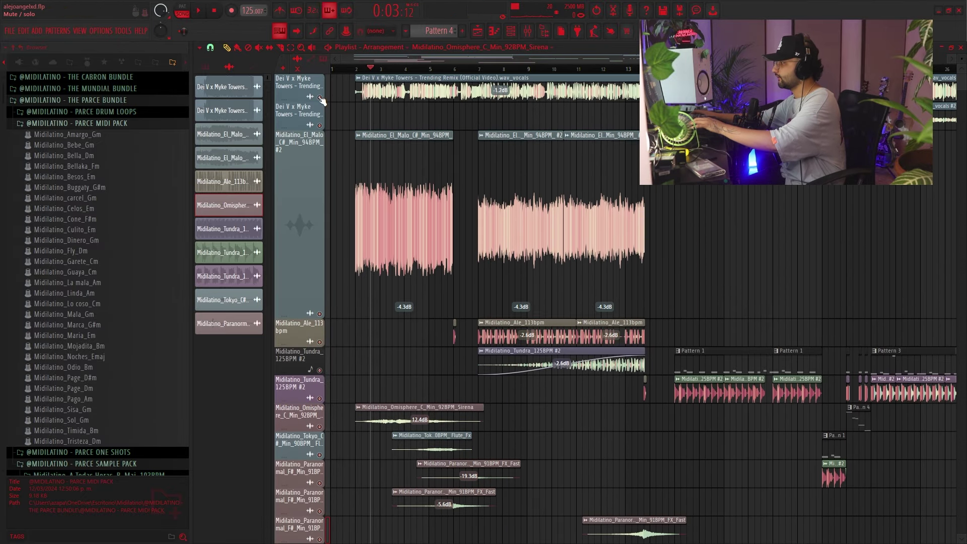
Play the full mix with the vocal from bar 2, reducing the height of the El Malo melody track along the way
left_click(355, 69)
key("space")
scroll(446, 388, "up", 2)
left_click_drag(447, 347, 544, 220)
scroll(447, 367, "down", 1)
scroll(470, 356, "up", 1)
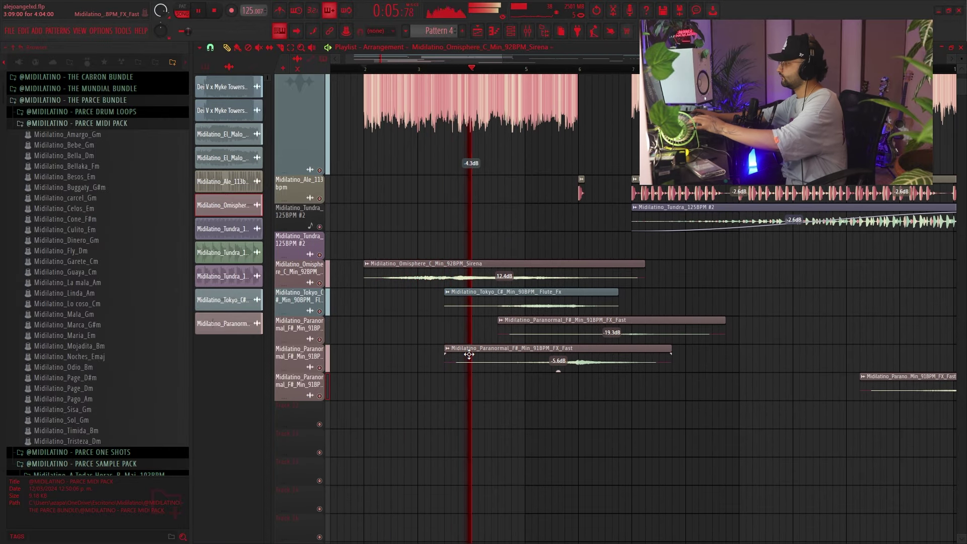
right_click(293, 175)
scroll(352, 235, "up", 4)
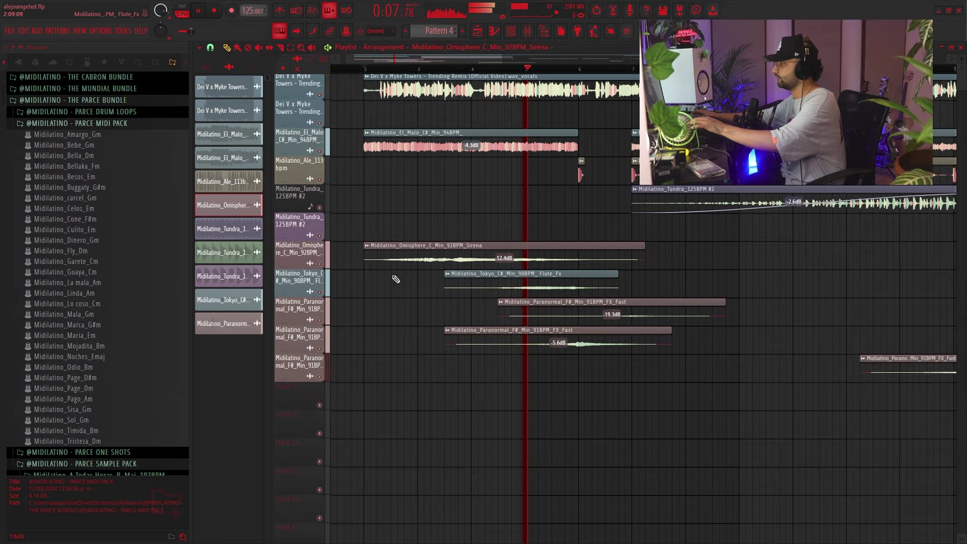
scroll(606, 245, "up", 3)
scroll(615, 235, "up", 3)
left_click_drag(598, 237, 425, 289)
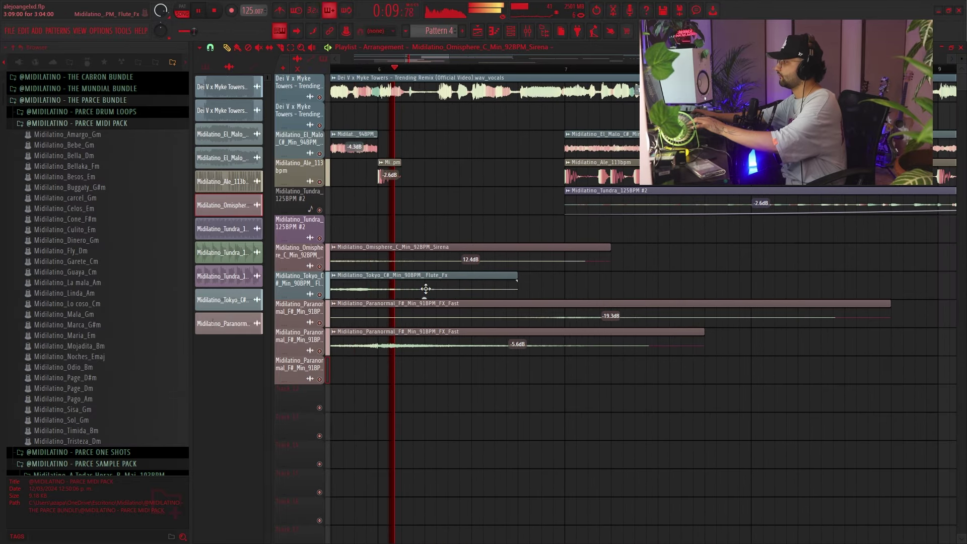
scroll(561, 250, "down", 4)
left_click_drag(561, 250, 512, 344)
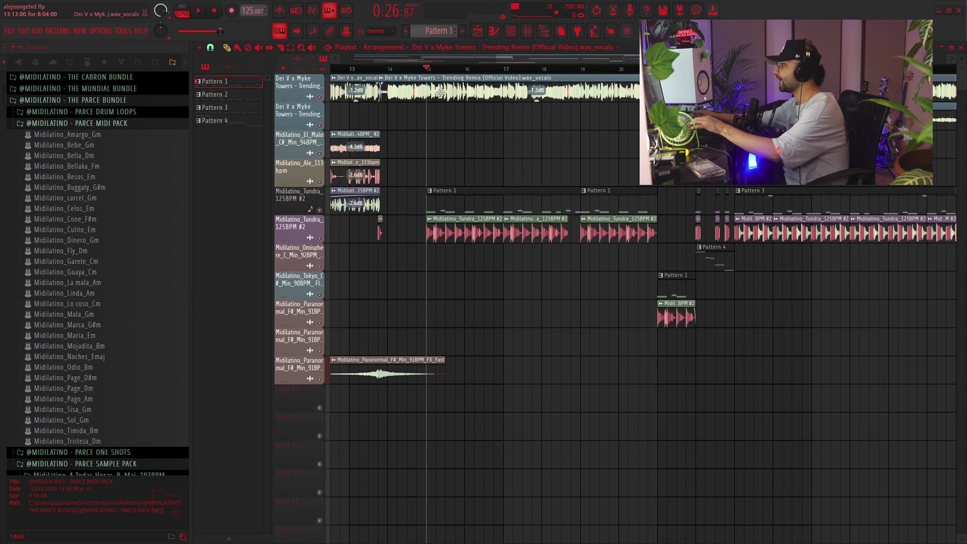
Select the El Malo melody clip ending before bar 14 and increase its track's height
left_click(367, 139)
left_click_drag(398, 131, 597, 137)
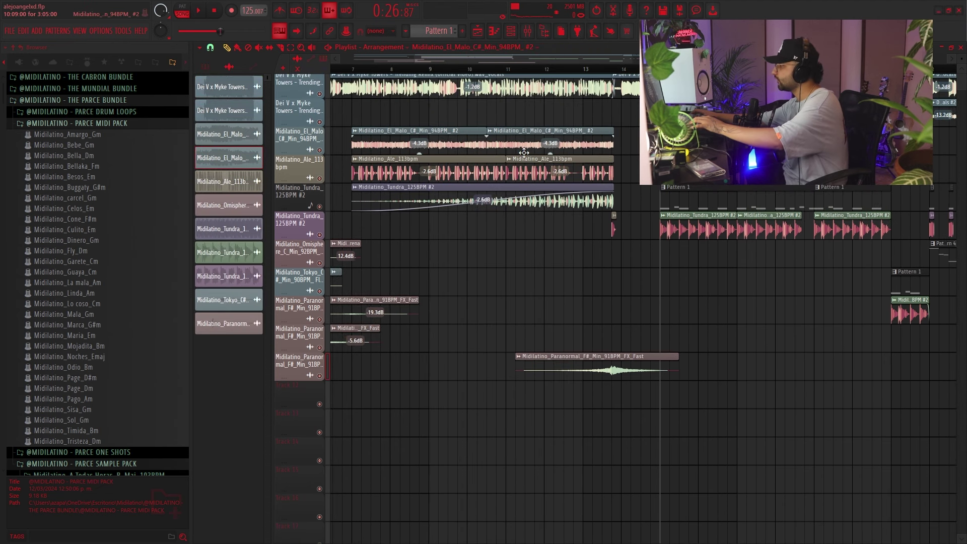
left_click_drag(297, 151, 296, 189)
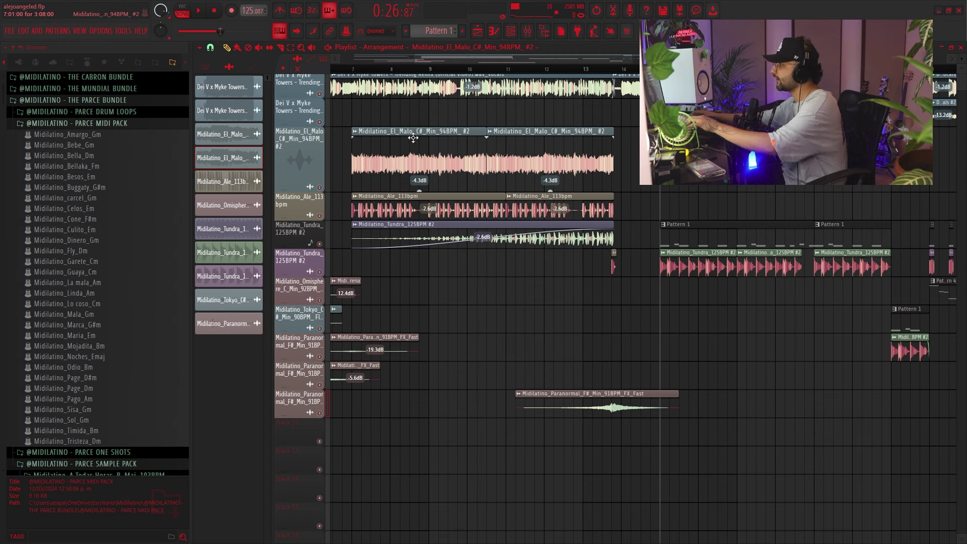
Search the bundles for "el malo", open the MIDI subfolder of Midilatino_El_Malo_C#_Min_94BPM, and preview its Reese file
left_click(98, 100)
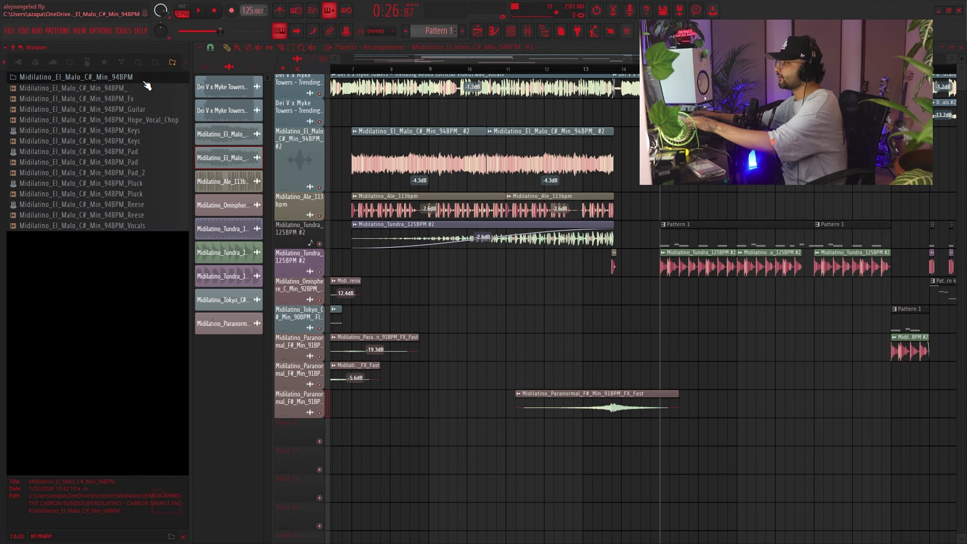
left_click(144, 79)
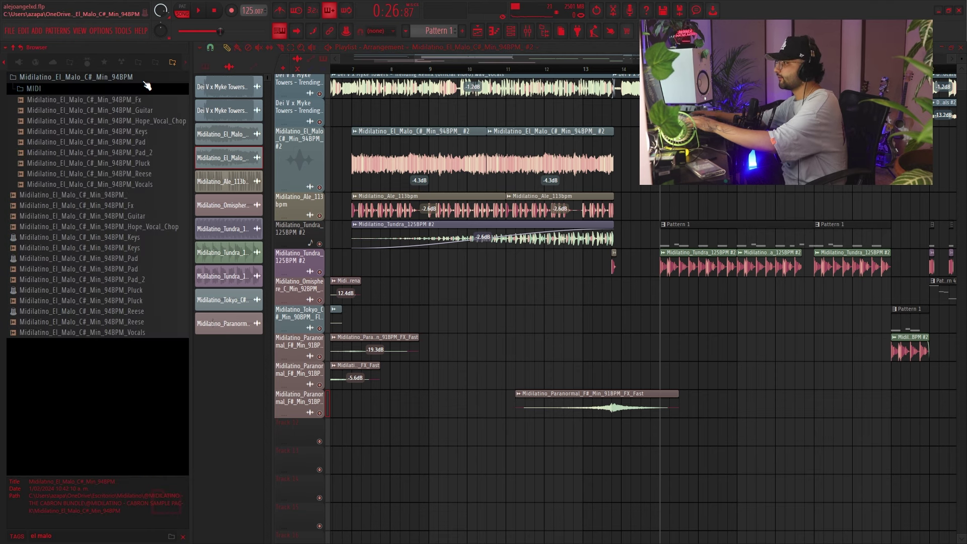
left_click(59, 90)
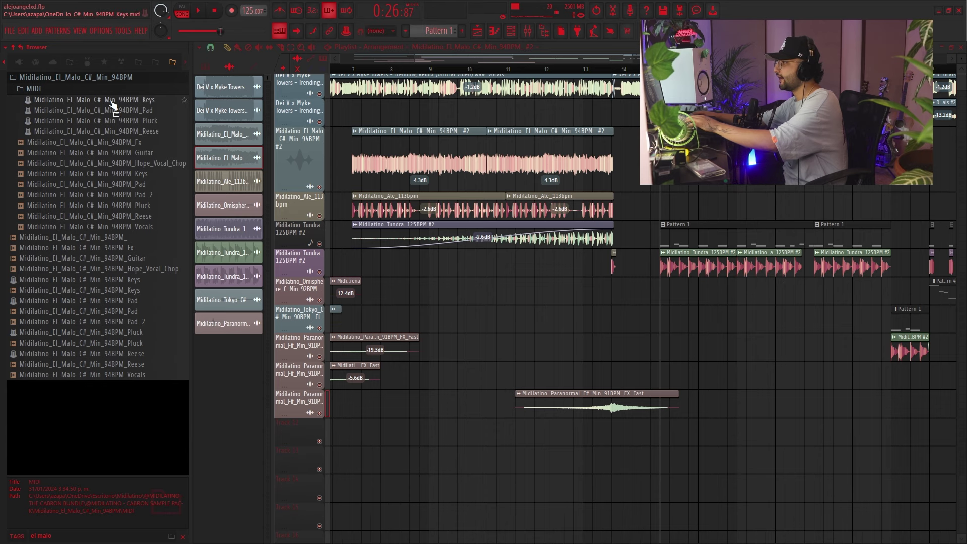
left_click(104, 132)
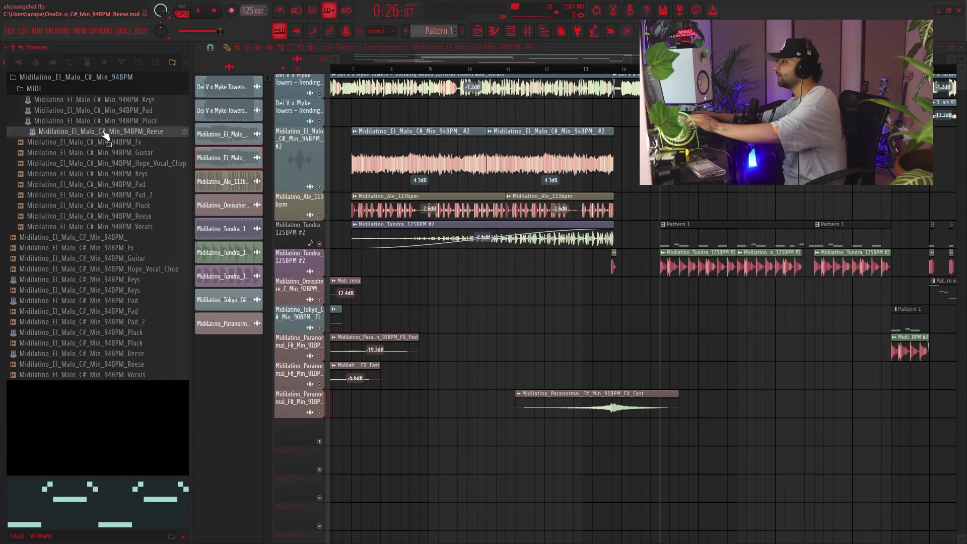
Solo the Tundra track holding the Pattern 1 clips and play it briefly from bar 15
left_click_drag(619, 298, 563, 282)
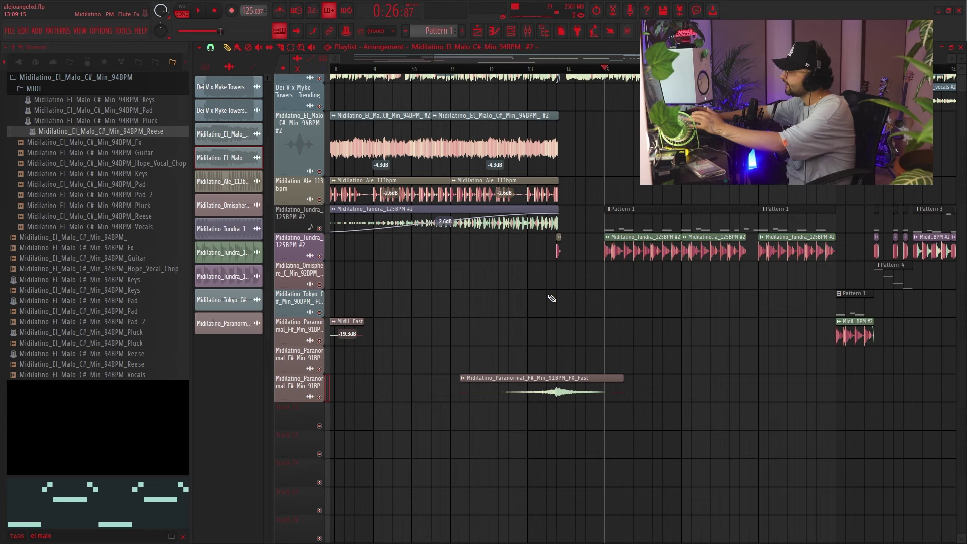
right_click(324, 230)
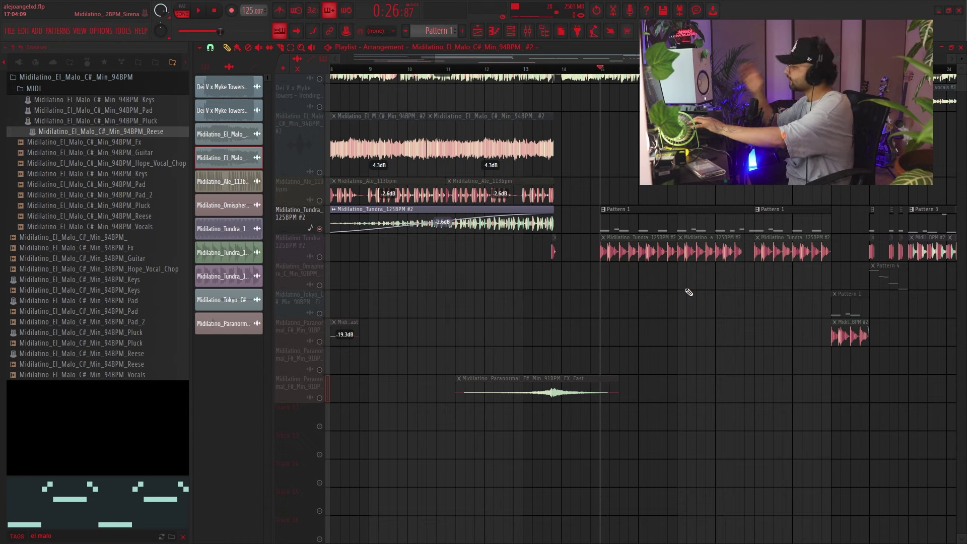
key("space")
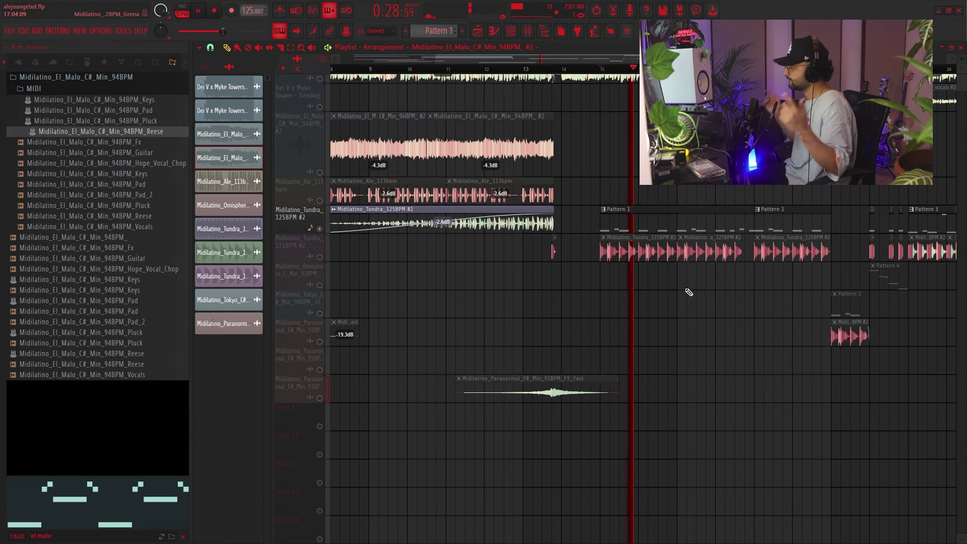
key("space")
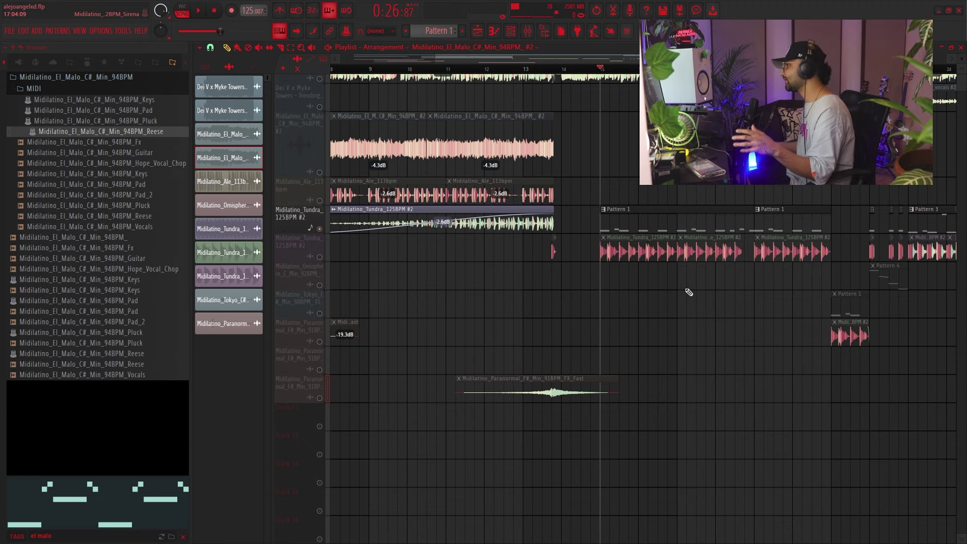
Replay the soloed Pattern 1 clip from bar 15 and open its Serum notes in the piano roll
left_click_drag(652, 244, 453, 237)
scroll(453, 237, "up", 2)
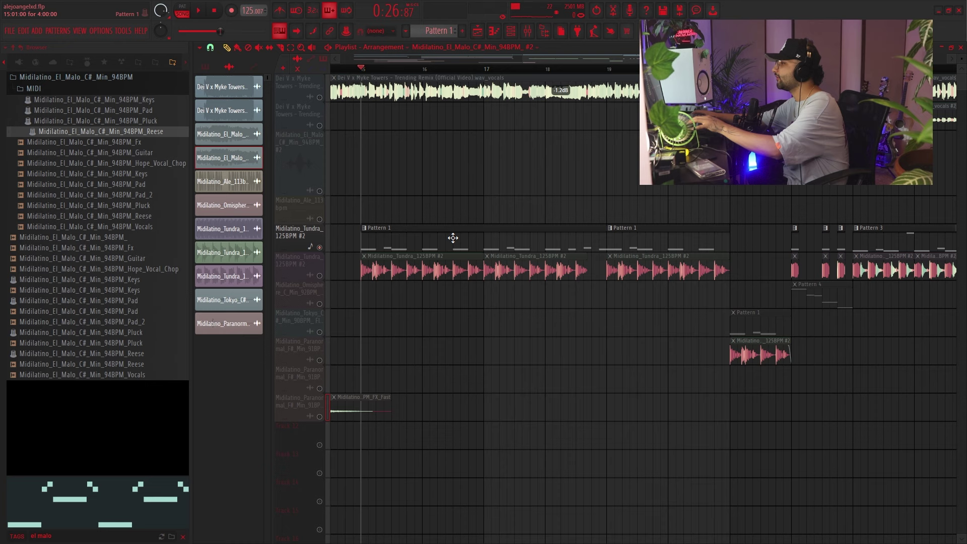
middle_click(456, 237)
left_click(472, 286)
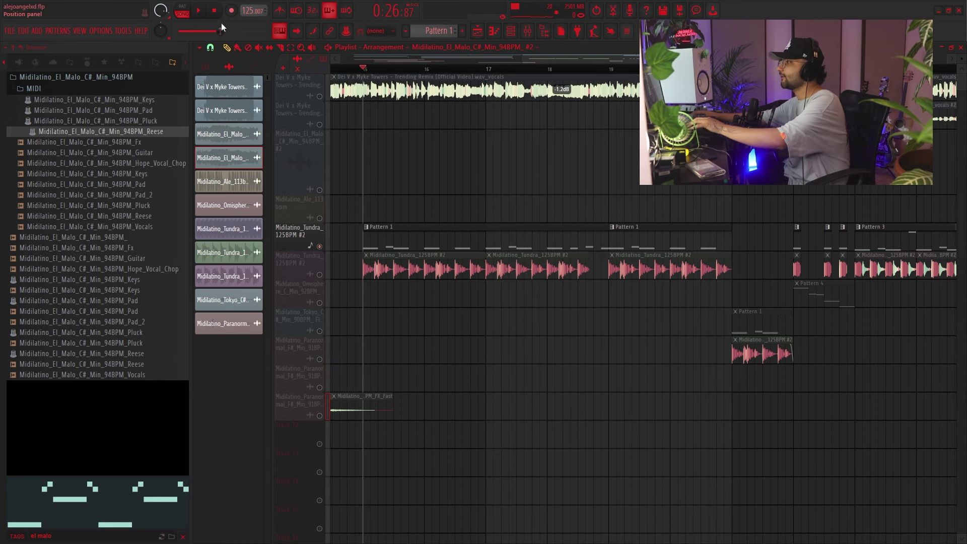
key("space")
scroll(463, 153, "down", 2)
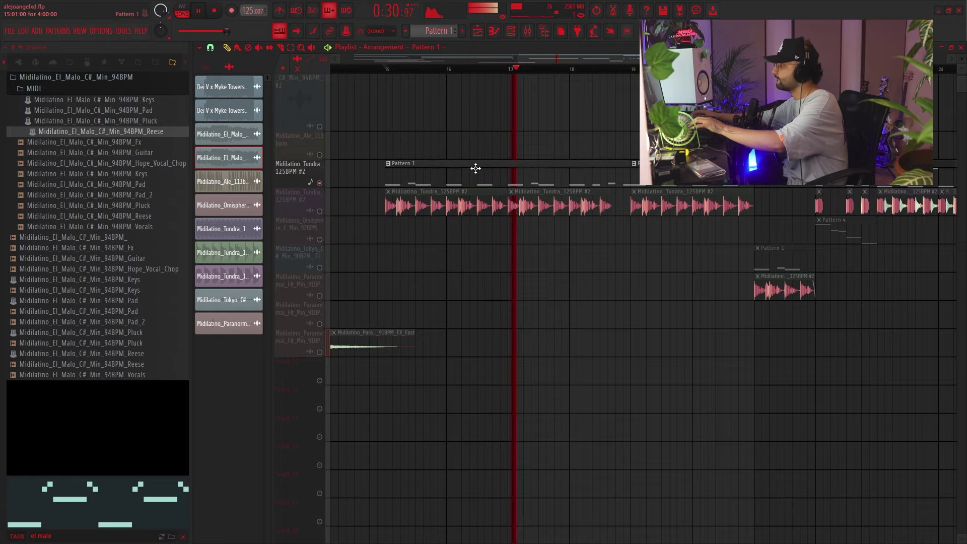
double_click(475, 168)
left_click_drag(892, 222, 907, 307)
scroll(522, 224, "down", 3)
middle_click(522, 220)
left_click(521, 215)
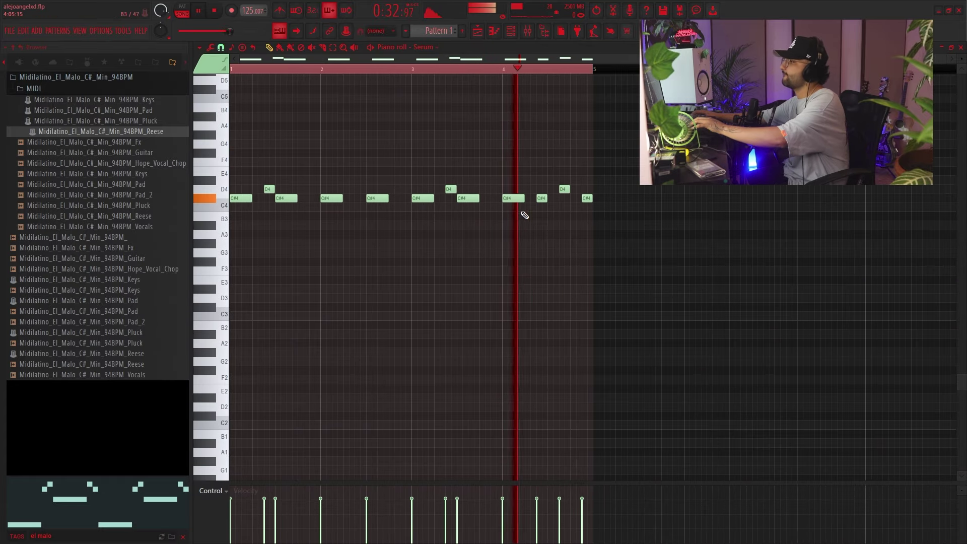
Stop playback back in the playlist and unmute the Tundra drum loop track below the Pattern 1 clips
left_click(481, 31)
key("space")
scroll(327, 190, "up", 3)
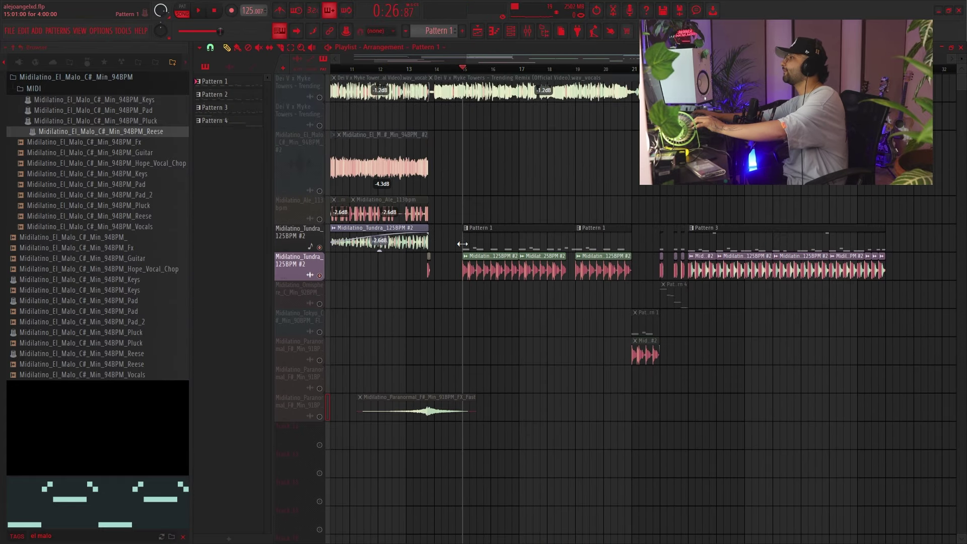
middle_click(507, 222)
left_click(507, 222)
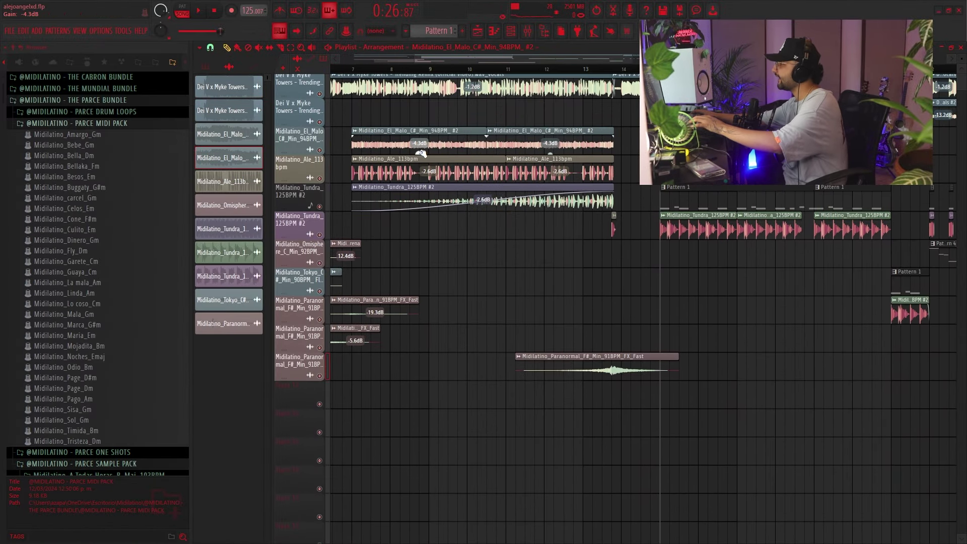
Increase the El Malo melody track's height and search the Midilatino bundles for "el malo"
left_click_drag(296, 151, 296, 189)
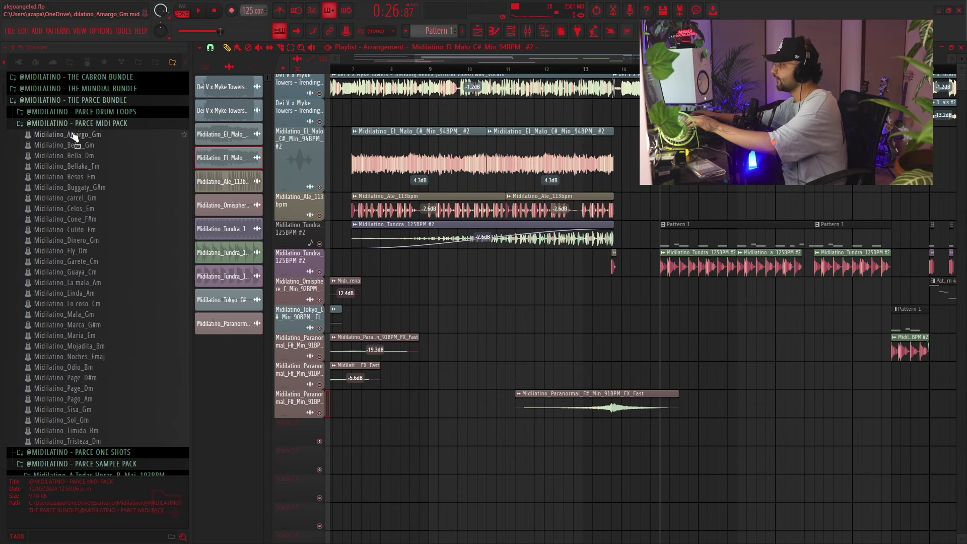
left_click(98, 100)
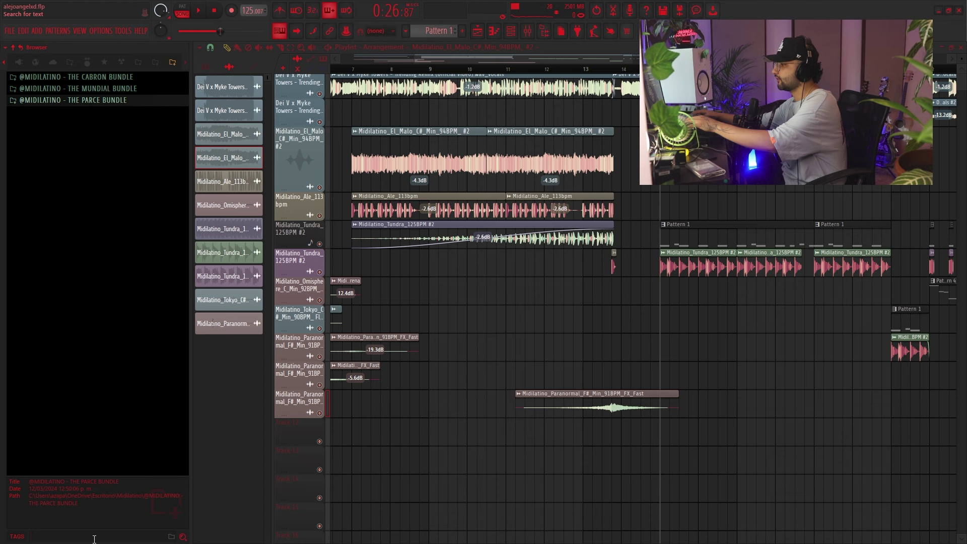
key("BackSpace")
key("BackSpace")
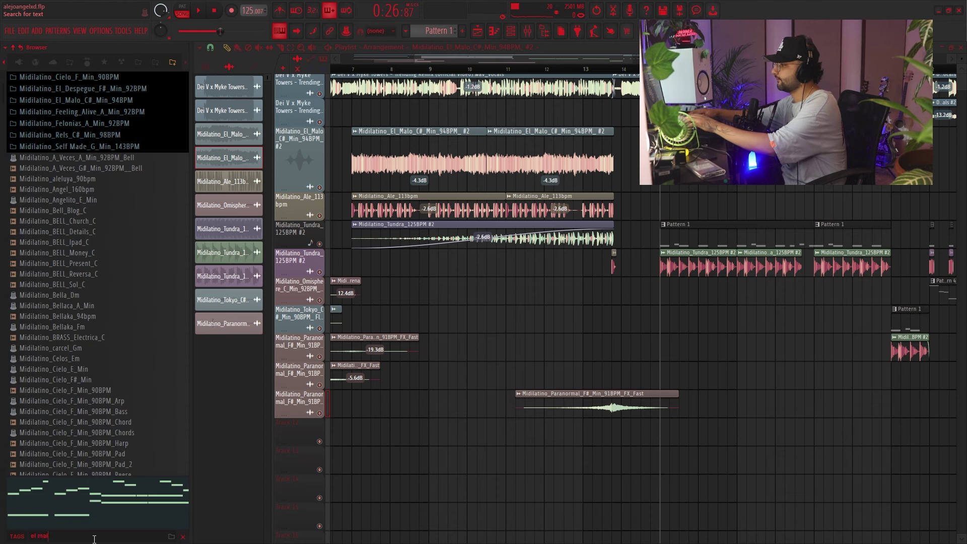
Open the MIDI subfolder of Midilatino_El_Malo_C#_Min_94BPM and preview the Reese MIDI file
left_click(147, 88)
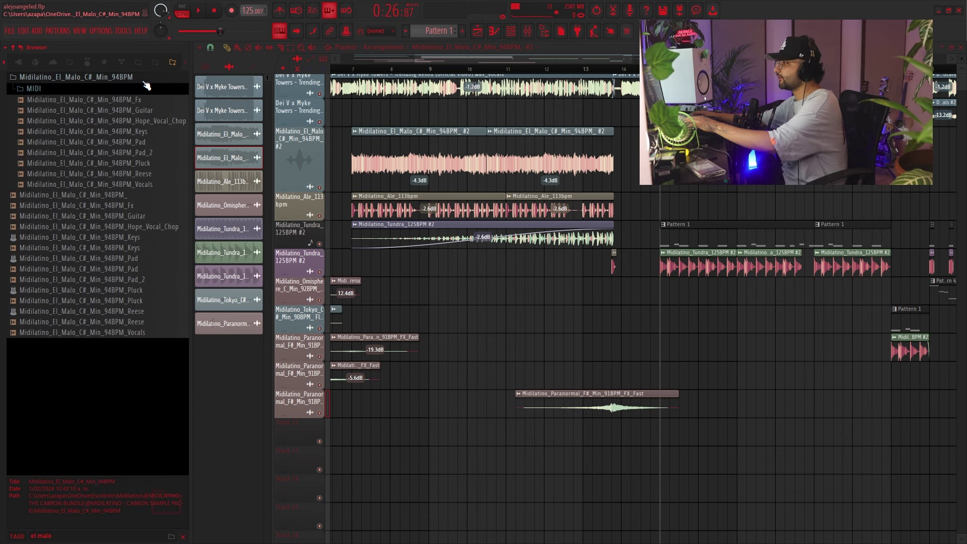
left_click(64, 88)
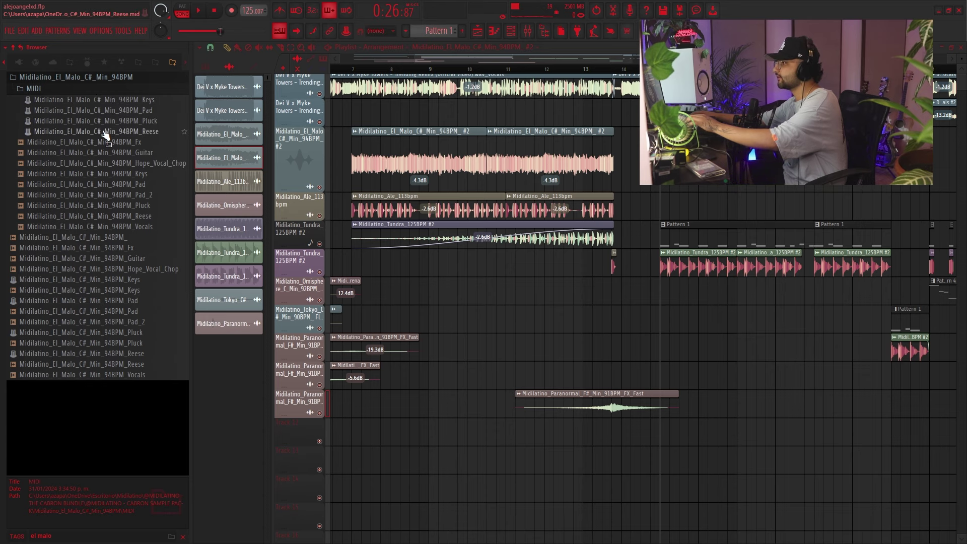
left_click(103, 132)
Solo the track with the Pattern 1 clips and start playback from bar 15
left_click_drag(621, 305, 566, 289)
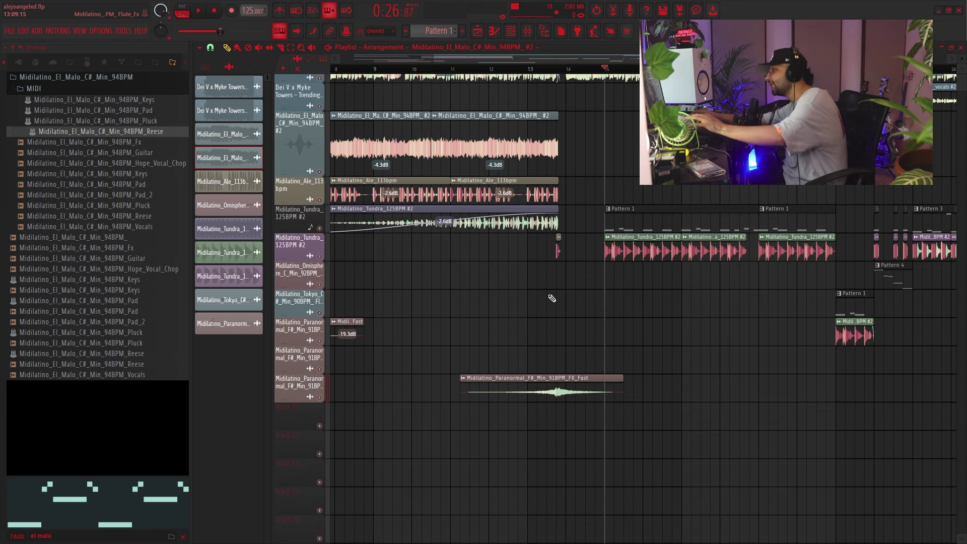
right_click(319, 228)
left_click_drag(693, 292, 689, 292)
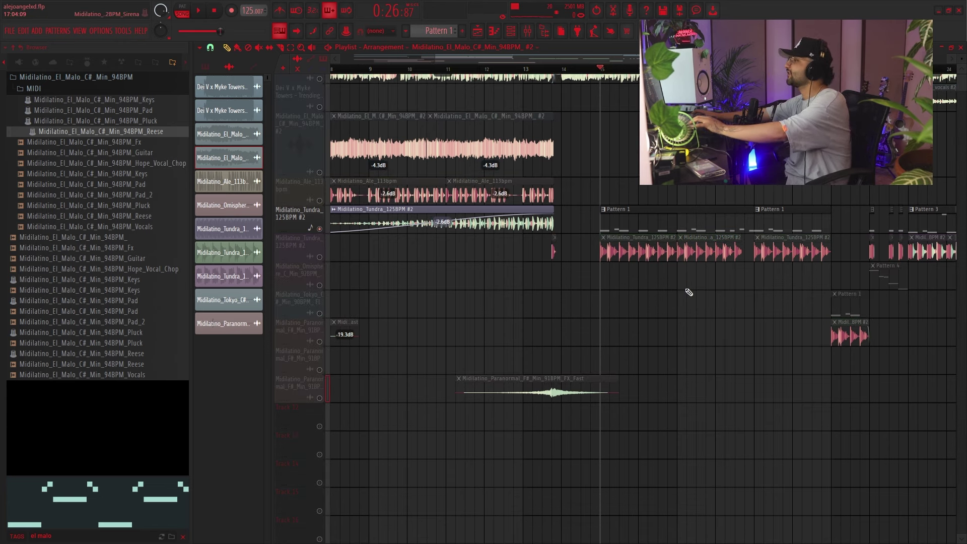
key("space")
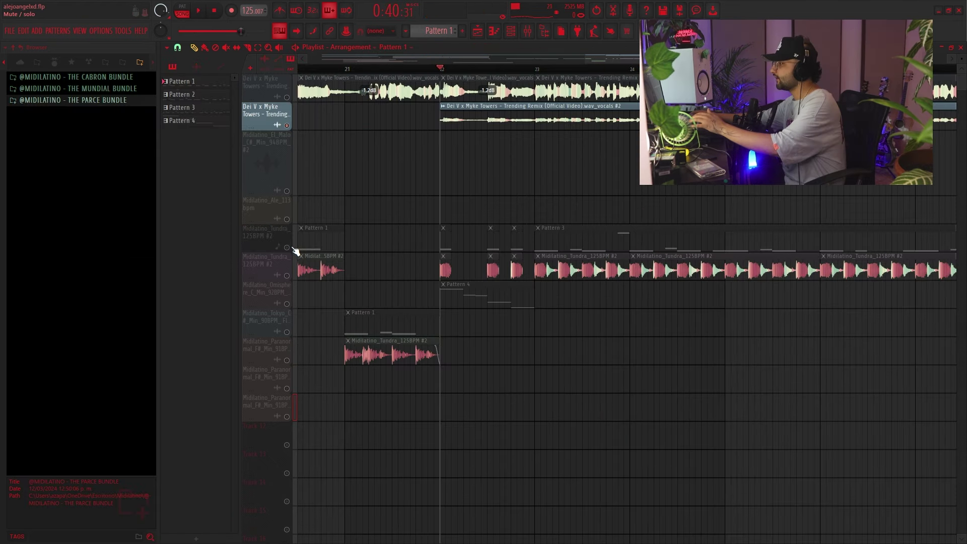
Solo the Tundra pattern track and show its short Pattern 1 clips at bar 22 with the Draw tool active
right_click(289, 247)
scroll(309, 240, "up", 3)
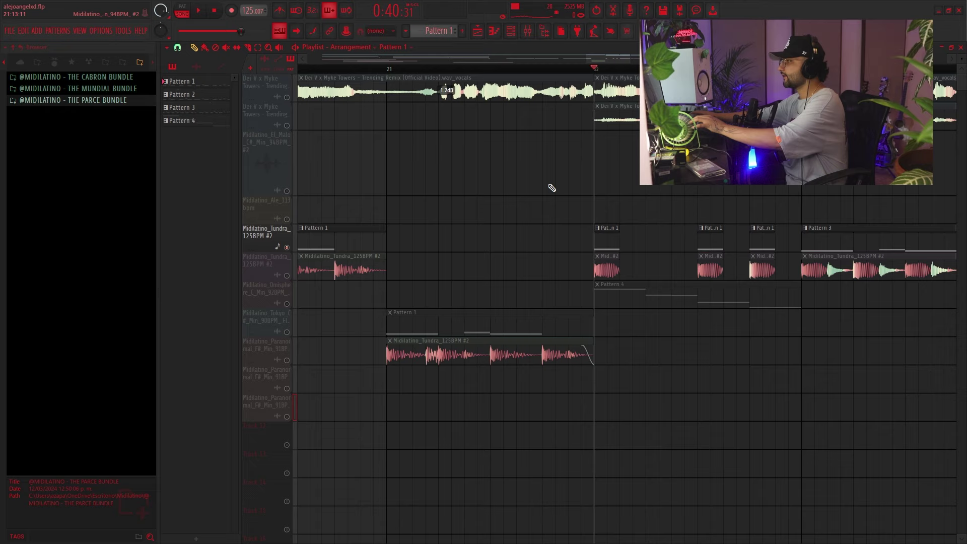
right_click(548, 185)
left_click_drag(600, 206, 534, 194)
right_click(534, 194)
left_click(539, 212)
scroll(540, 213, "down", 3)
middle_click(546, 208)
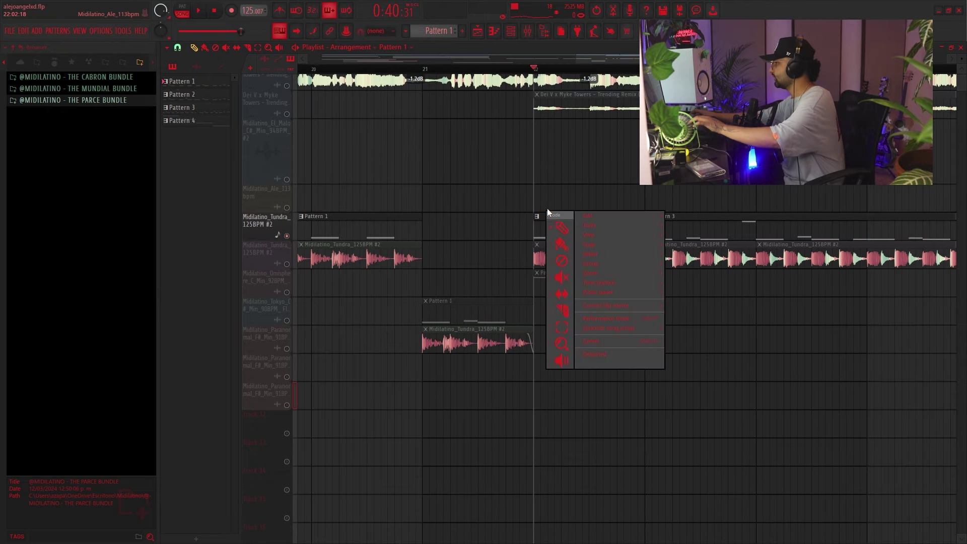
left_click(518, 217)
scroll(508, 194, "down", 3)
middle_click(508, 177)
left_click(522, 193)
scroll(531, 194, "up", 3)
middle_click(582, 182)
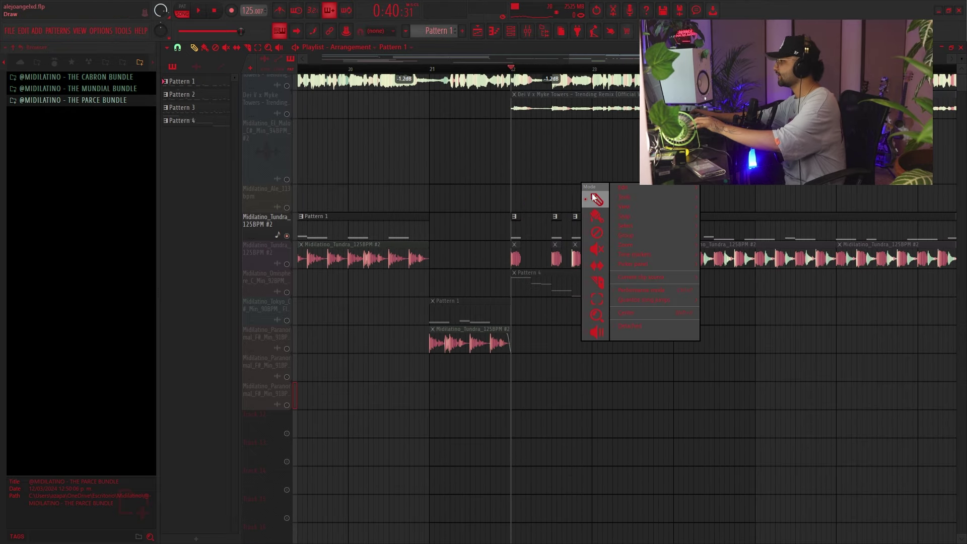
left_click(592, 198)
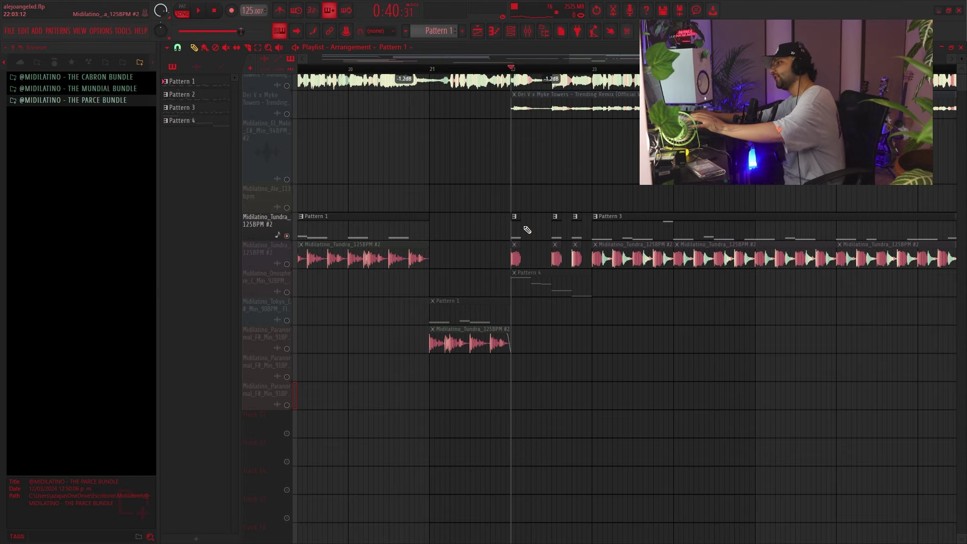
Play the soloed Tundra pattern track's short clips from bar 22 and stop playback
scroll(528, 217, "down", 2)
middle_click(557, 215)
left_click(558, 214)
scroll(563, 217, "up", 1)
middle_click(571, 228)
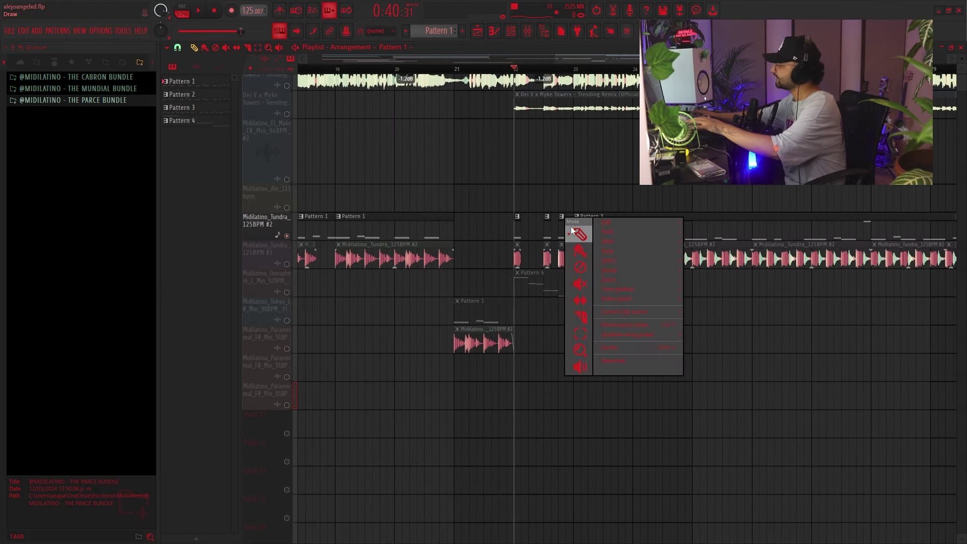
left_click(572, 231)
scroll(554, 294, "up", 2)
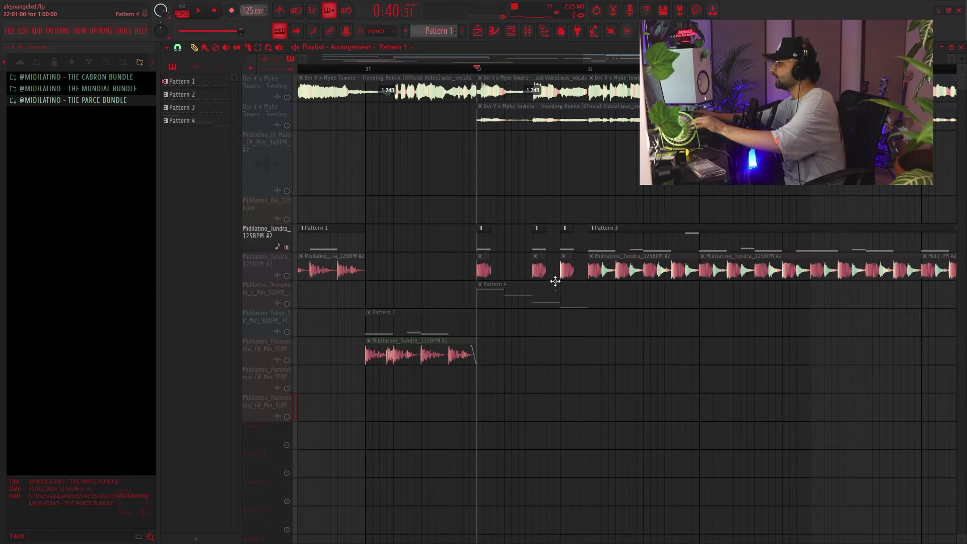
key("space")
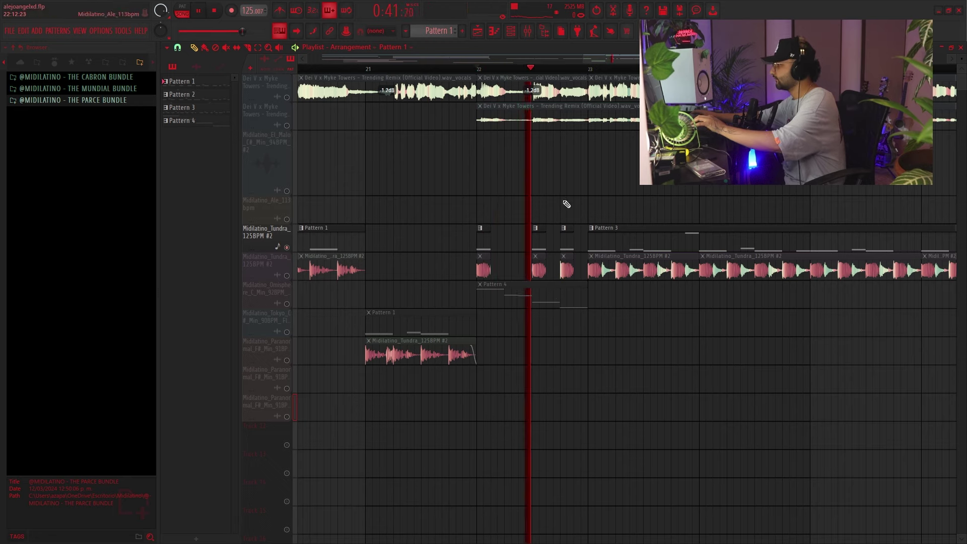
key("space")
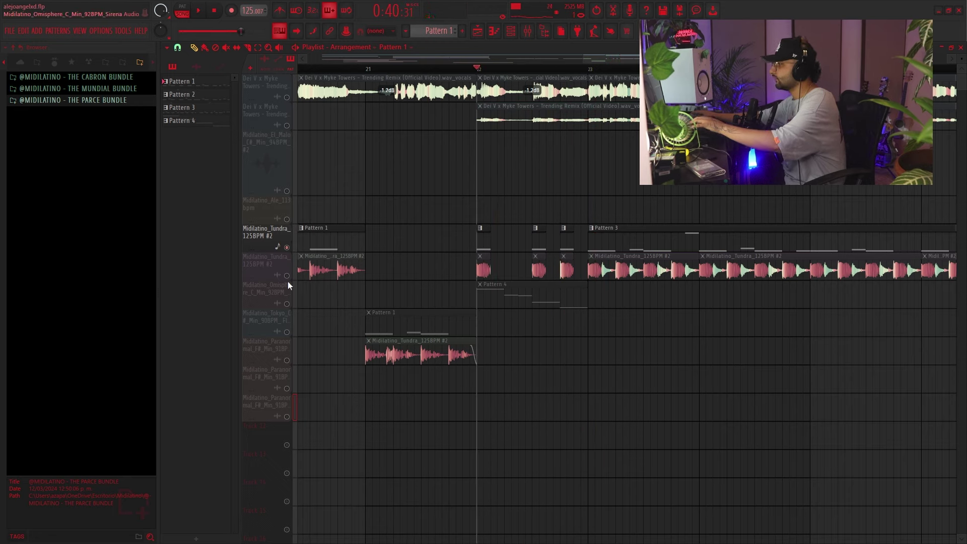
Unmute the Tundra audio track below the soloed pattern track and play both together from bar 22
left_click(285, 269)
key("space")
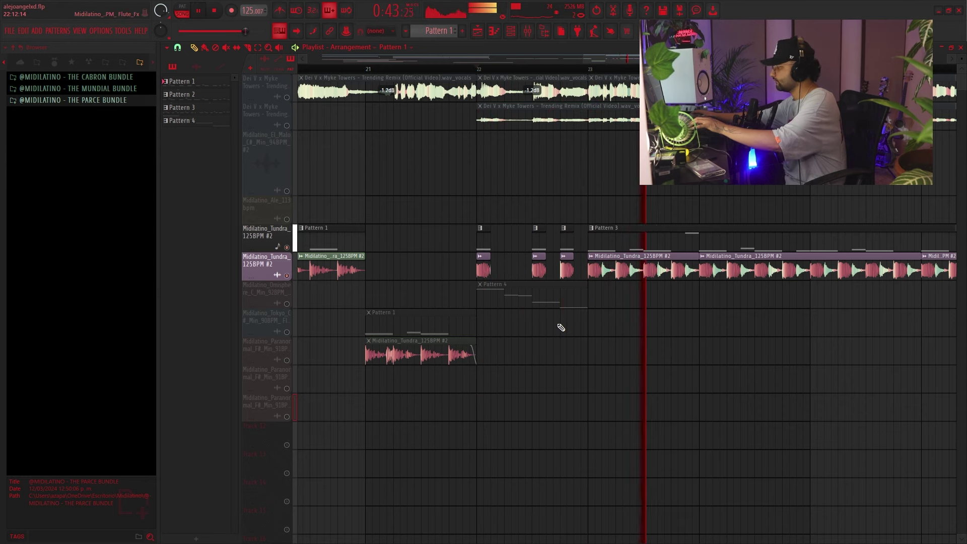
key("space")
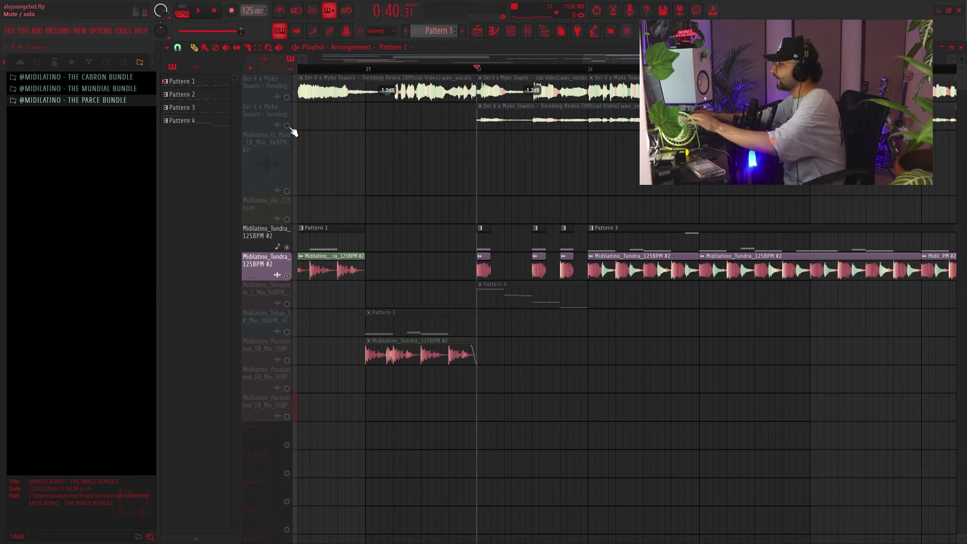
Solo the Omisphere C Min 92BPM track and play its Pattern 4 clip from bar 22
right_click(287, 304)
scroll(483, 296, "up", 4)
scroll(317, 300, "down", 5)
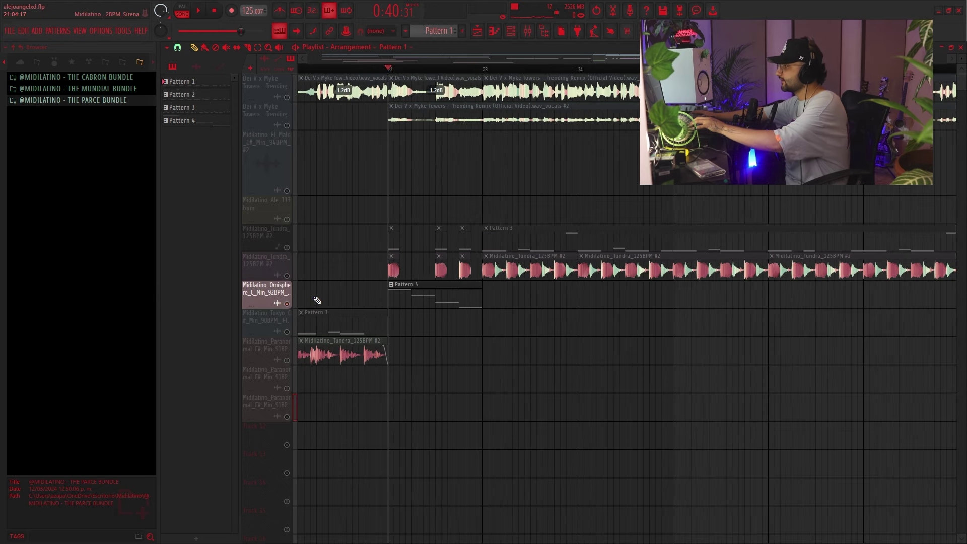
key("space")
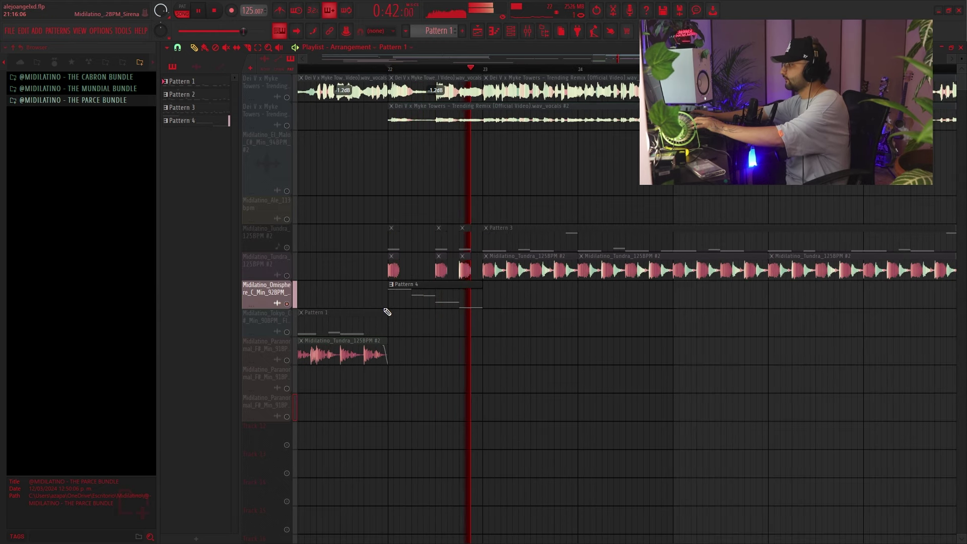
key("space")
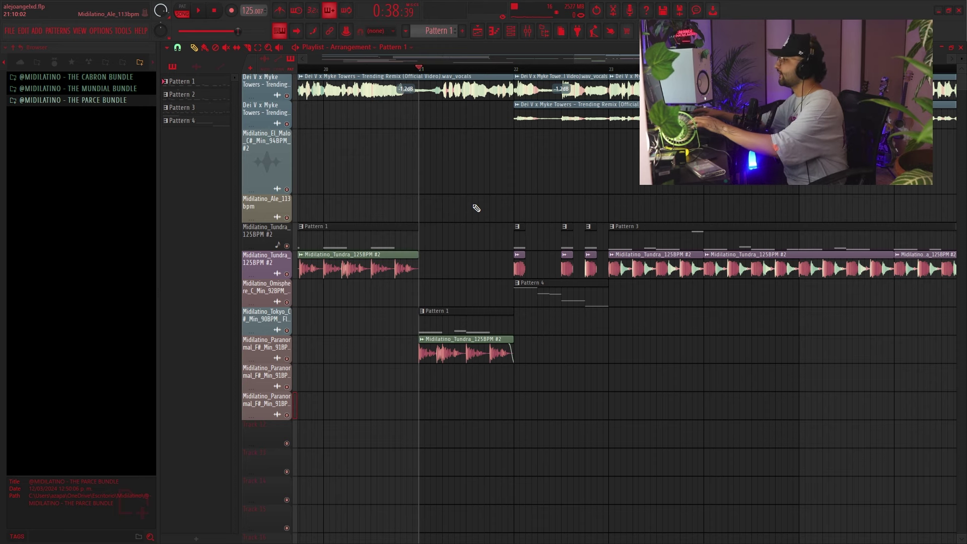
Select the second Dei V x Myke Towers vocal clip and play its soloed track from bar 22
scroll(517, 68, "down", 3)
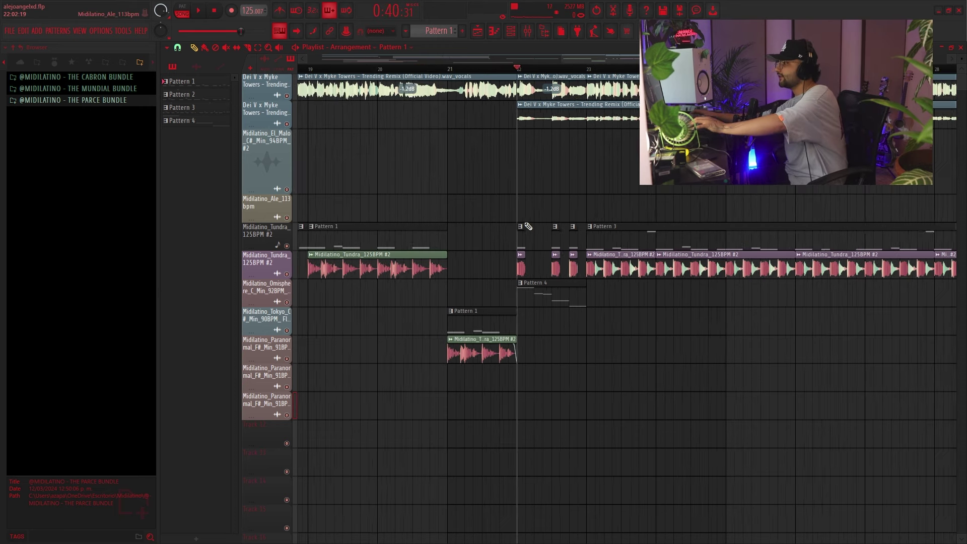
scroll(532, 118, "up", 2)
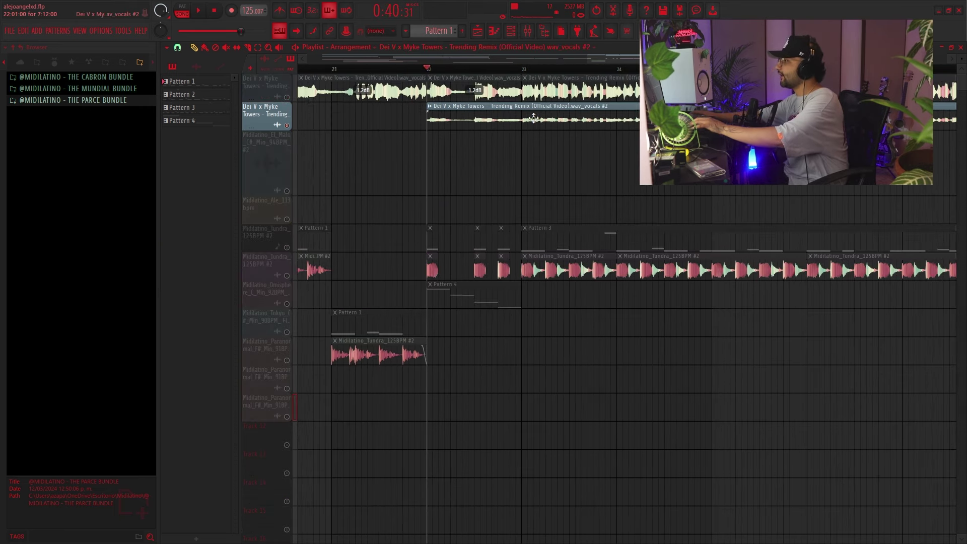
left_click(531, 118)
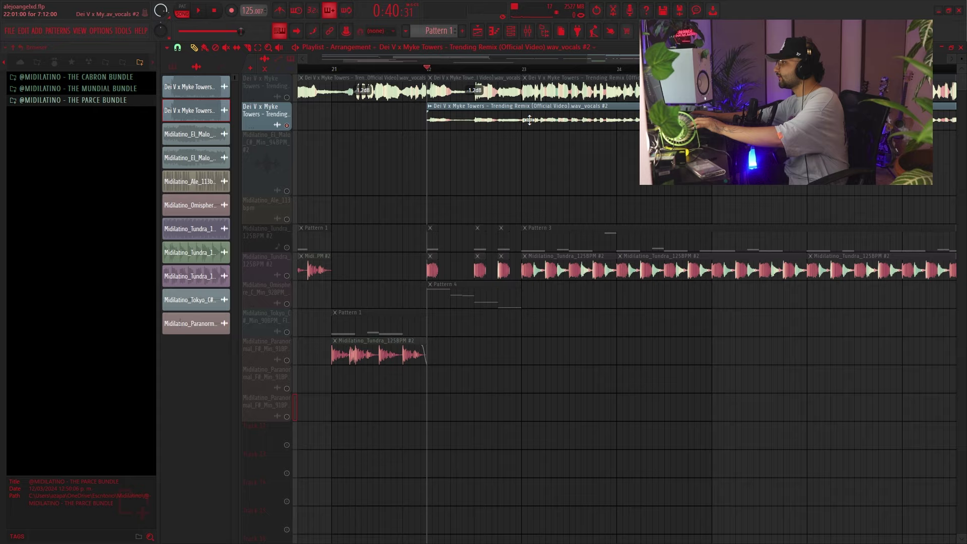
key("space")
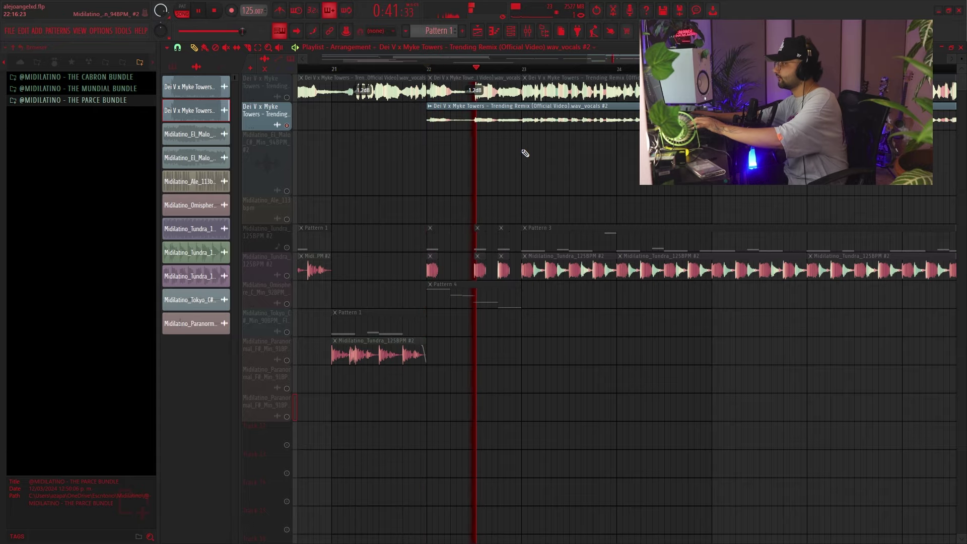
Turn off the second vocal track's solo so all tracks are active, and show the whole arrangement
scroll(525, 161, "down", 1)
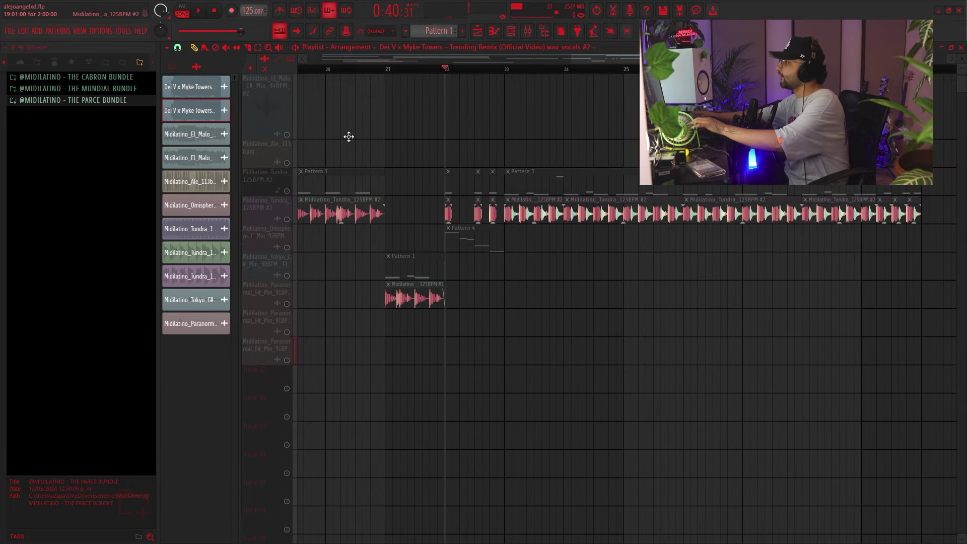
scroll(327, 124, "down", 2)
right_click(290, 94)
left_click(302, 97)
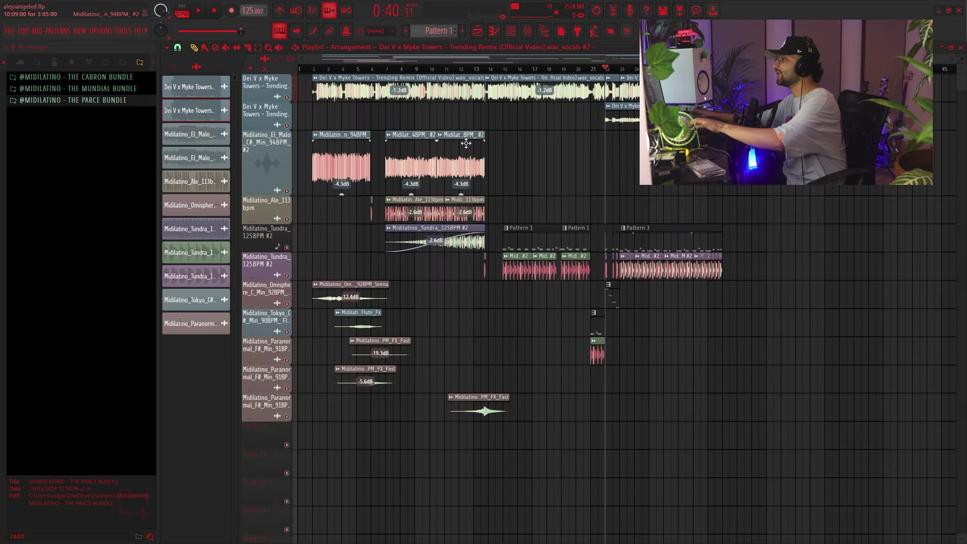
left_click(478, 136)
key("Escape")
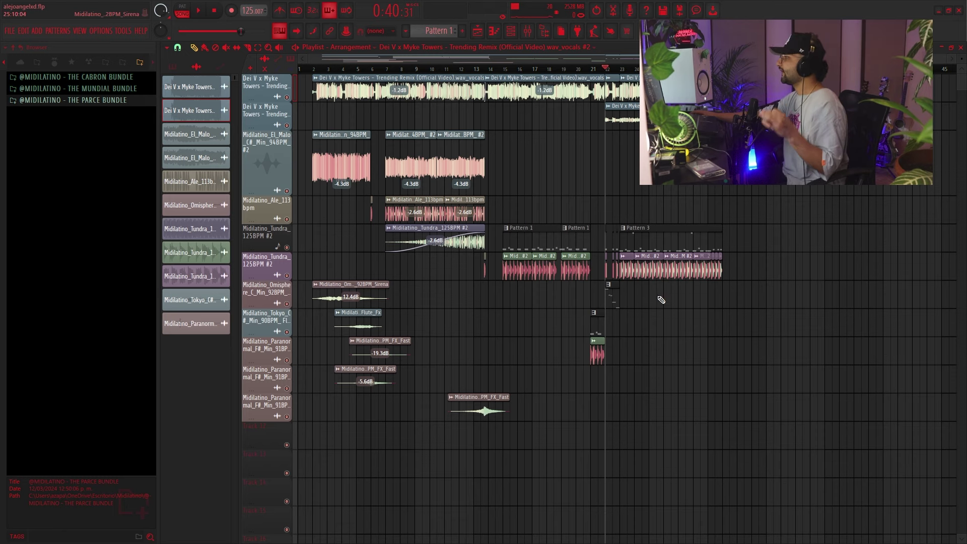